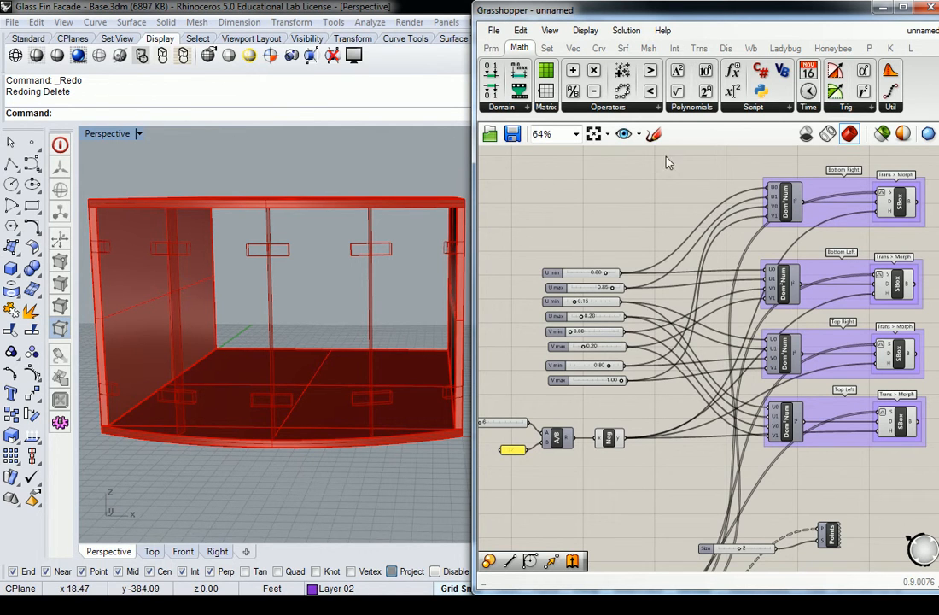
Examine the surface box definitions and the finished facade model with brackets morphed into the boxes along the fins.
right_click_drag(855, 272, 679, 244)
right_click_drag(804, 288, 741, 308)
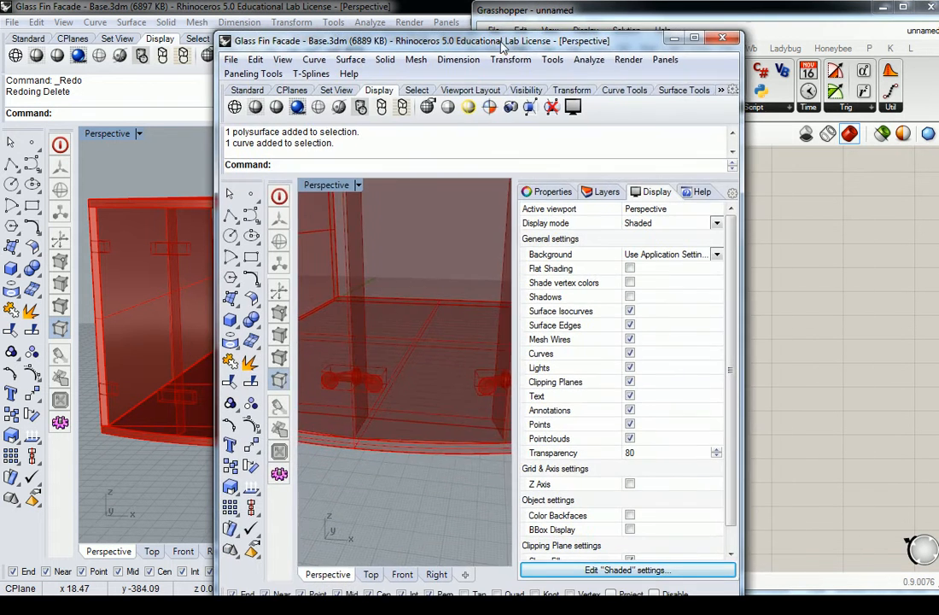
scroll(434, 308, "down", 3)
right_click_drag(434, 308, 369, 328)
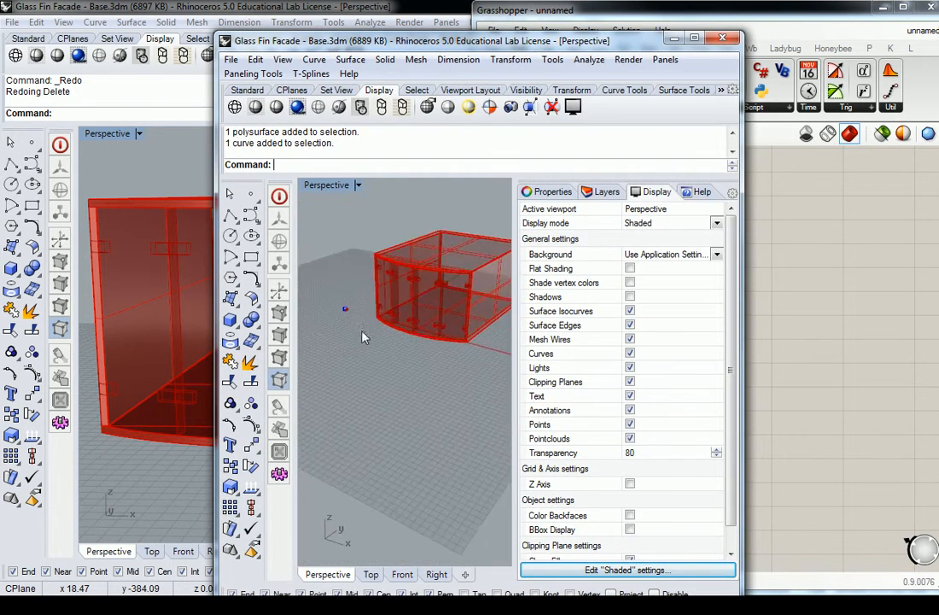
scroll(333, 308, "up", 10)
scroll(457, 359, "up", 5)
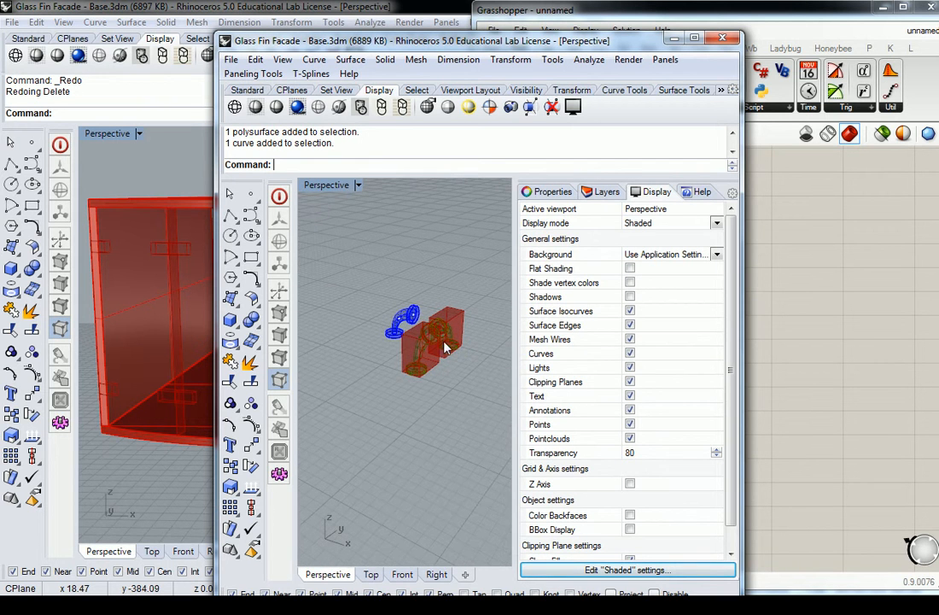
scroll(433, 342, "down", 10)
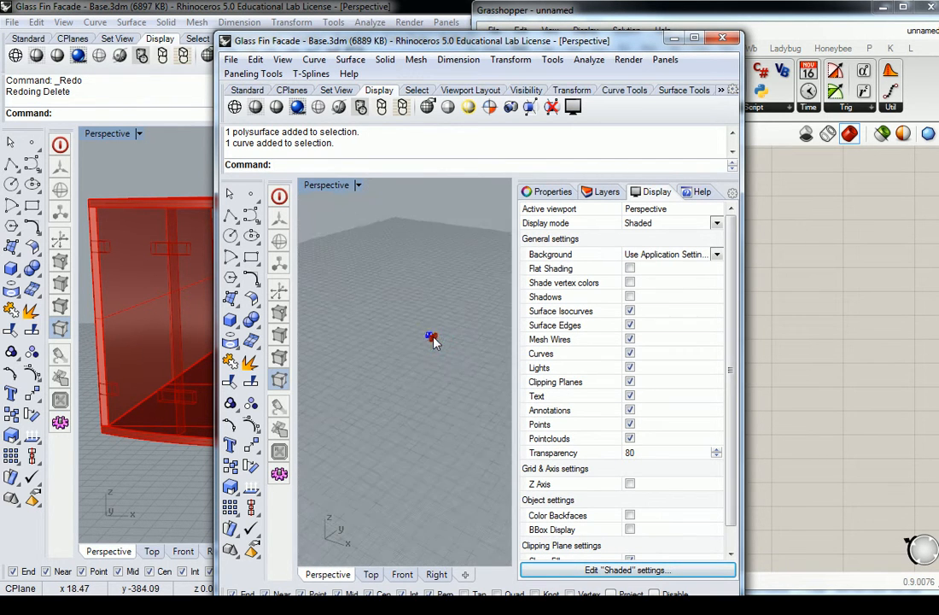
scroll(433, 337, "up", 10)
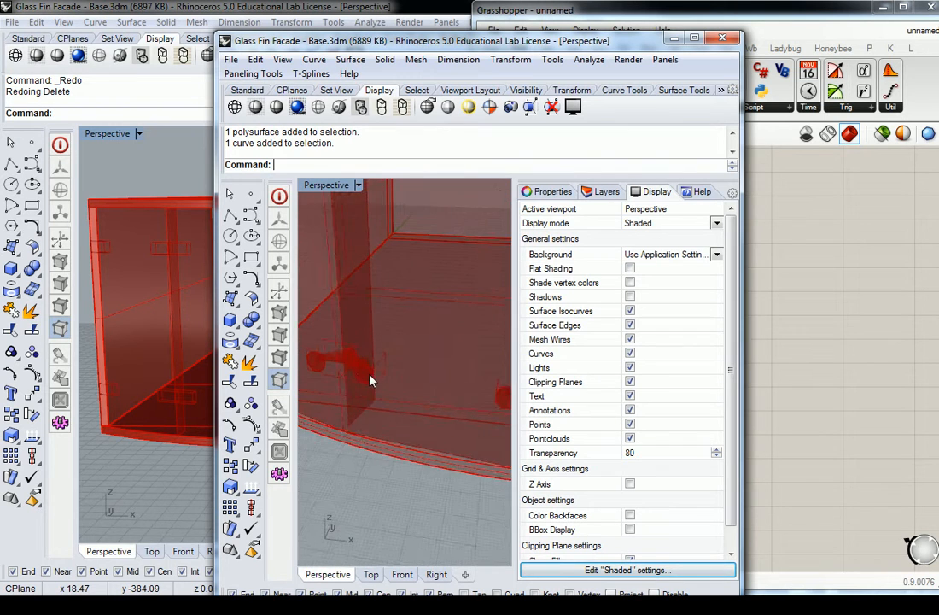
right_click_drag(371, 381, 405, 382)
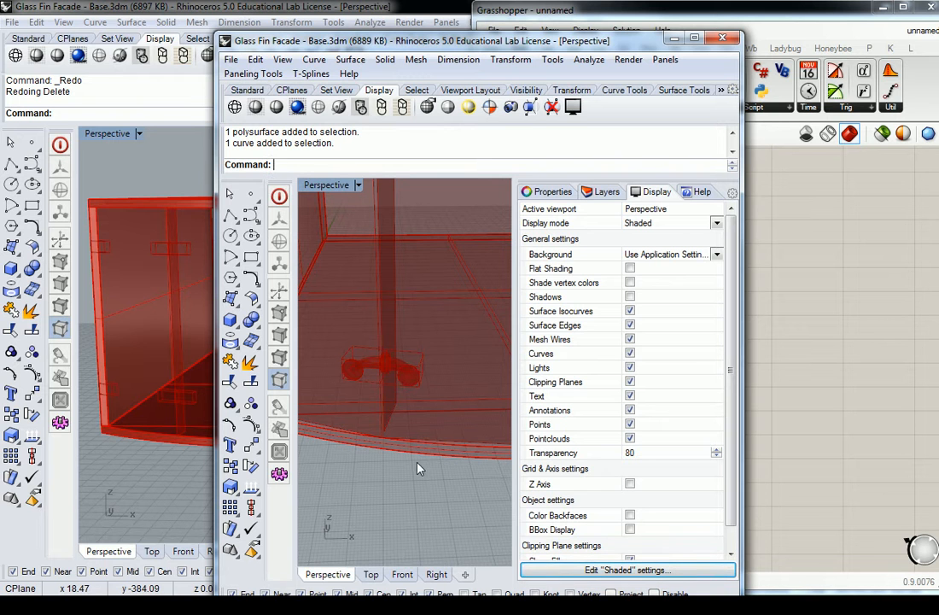
scroll(429, 468, "down", 5)
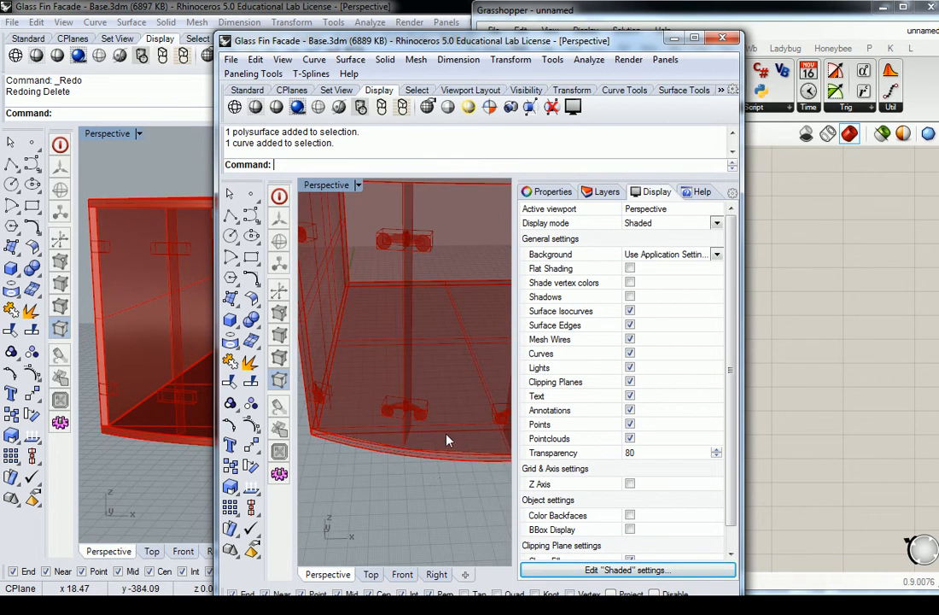
scroll(447, 434, "down", 7)
mouse_move(457, 405)
right_mouse_down()
mouse_move(394, 379)
mouse_move(437, 397)
mouse_move(453, 389)
right_mouse_up()
scroll(422, 394, "up", 8)
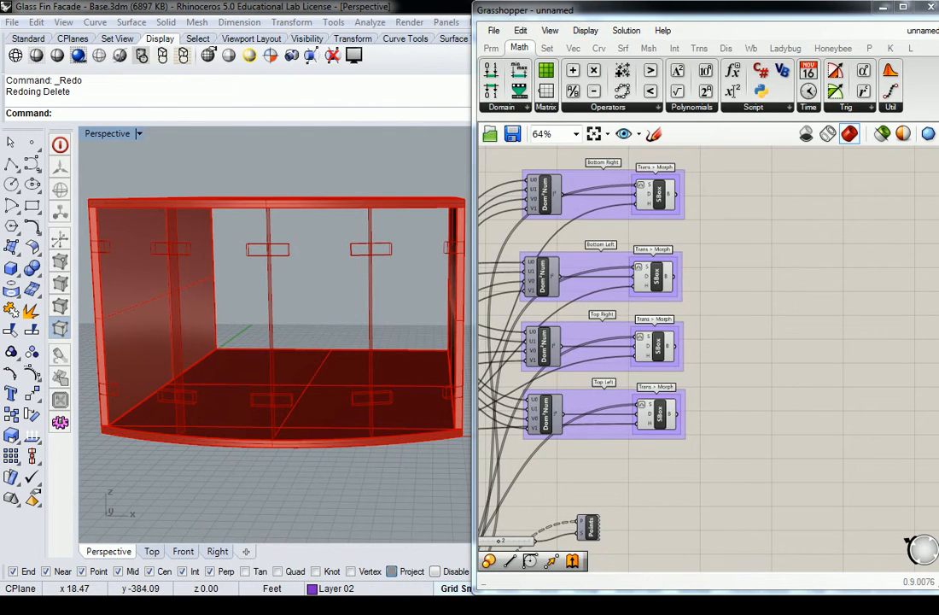
Inspect the empty fin boxes in the working model, and zoom to the green and blue source brackets.
right_click_drag(307, 213, 345, 212)
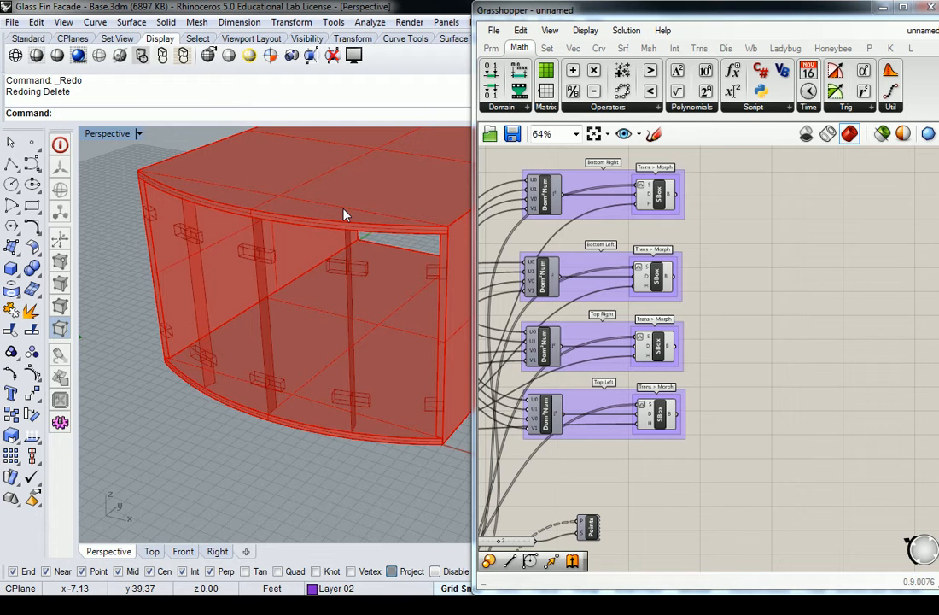
scroll(367, 268, "up", 5)
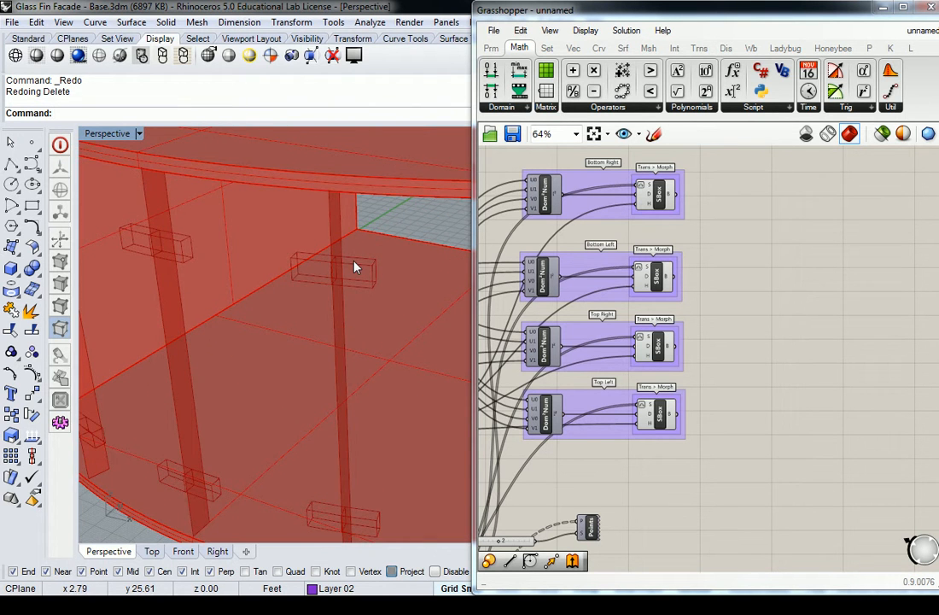
scroll(355, 268, "down", 6)
scroll(354, 268, "down", 2)
scroll(284, 314, "up", 10)
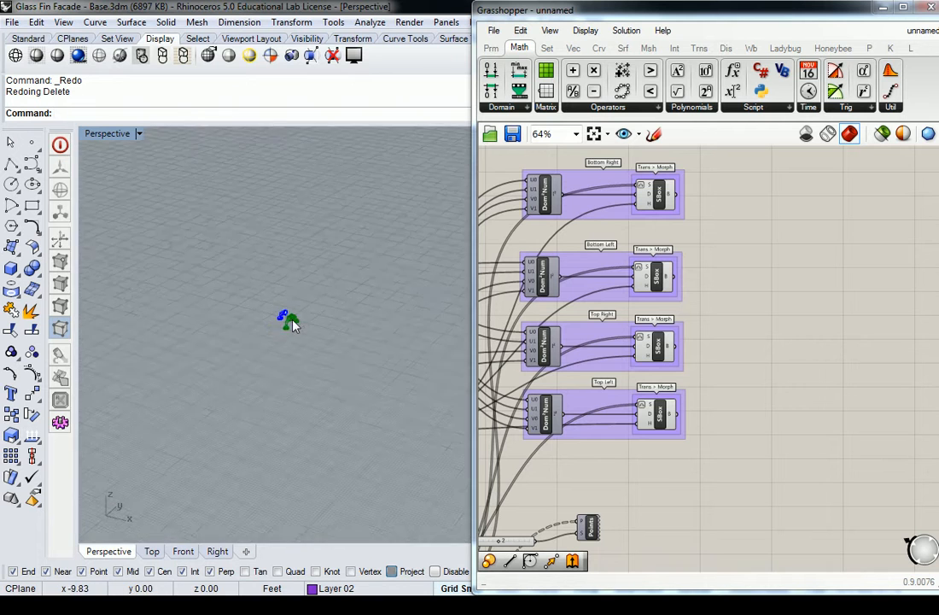
left_click(280, 325)
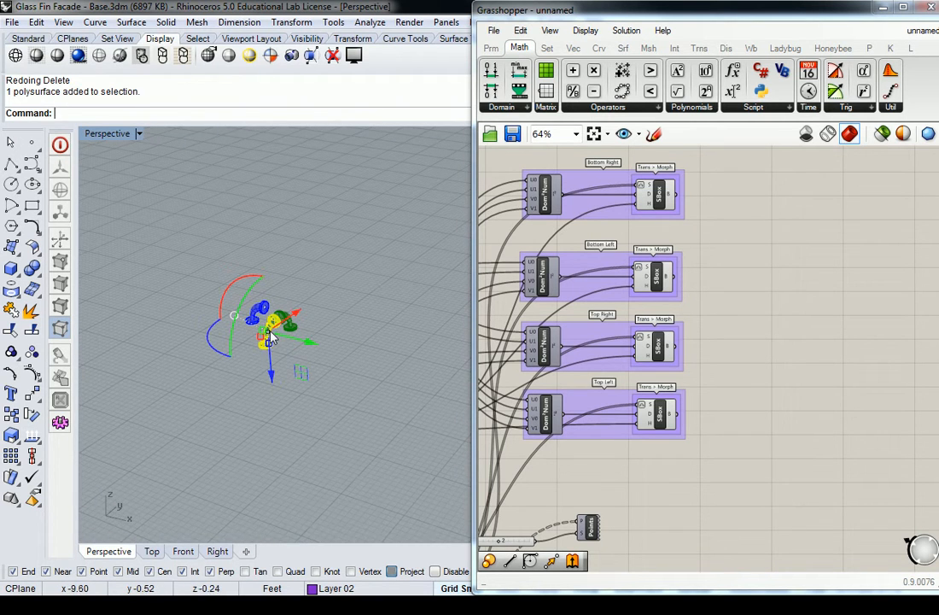
type("ZS")
key("Return")
scroll(341, 340, "down", 5)
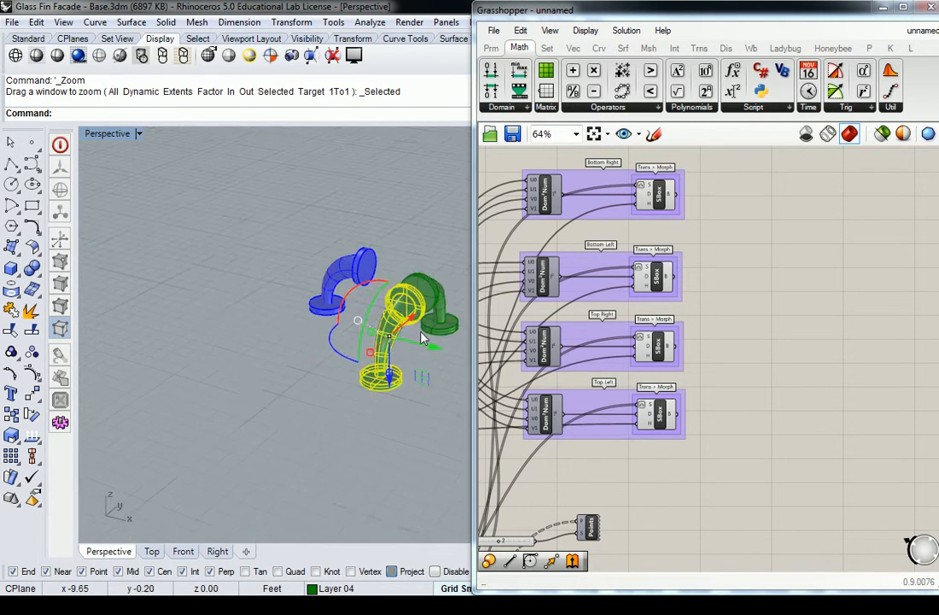
scroll(337, 333, "up", 2)
right_click_drag(336, 330, 316, 328)
key("Escape")
left_click(758, 356)
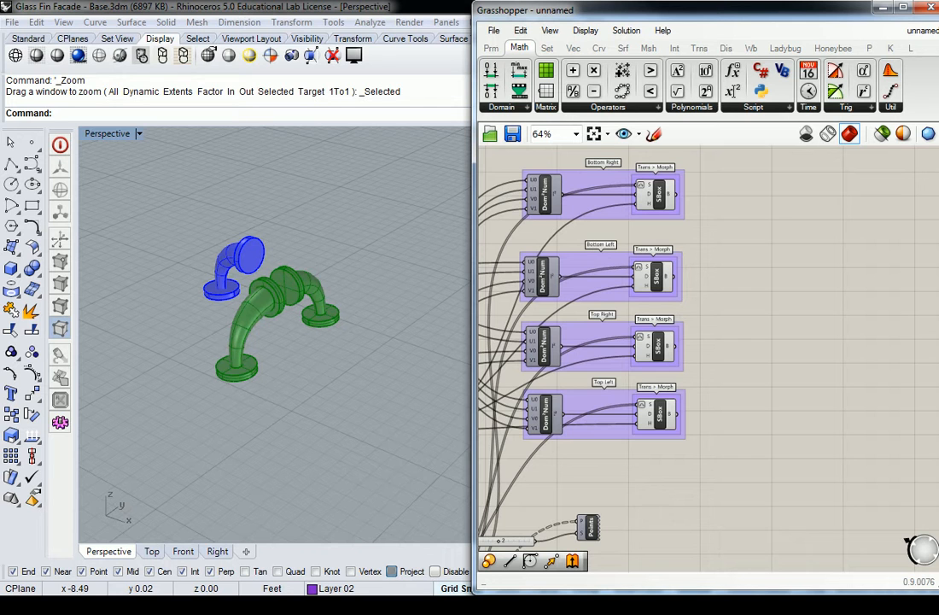
Add a Bounding Box component to the canvas below the Top Left surface box group.
right_click_drag(861, 326, 833, 326)
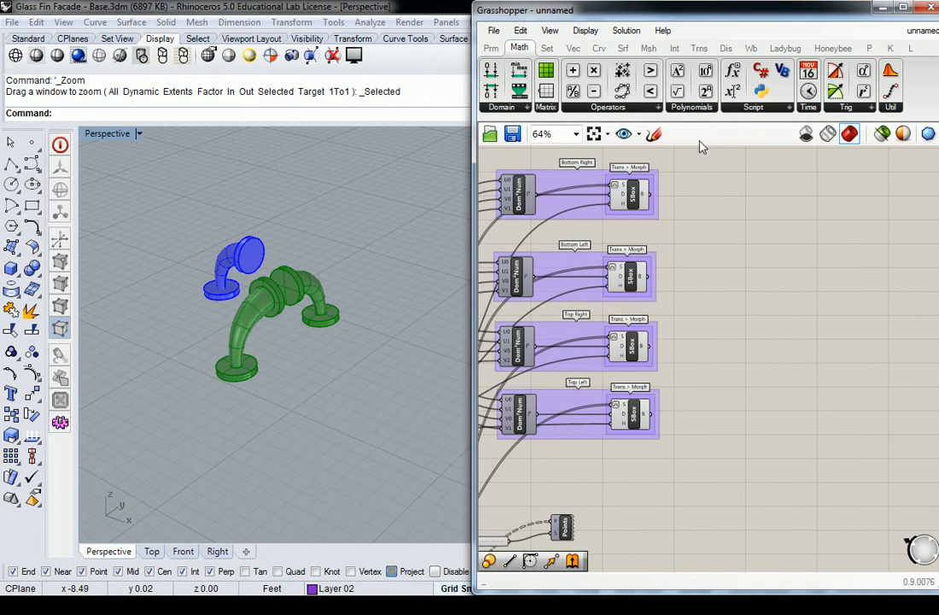
left_click(623, 48)
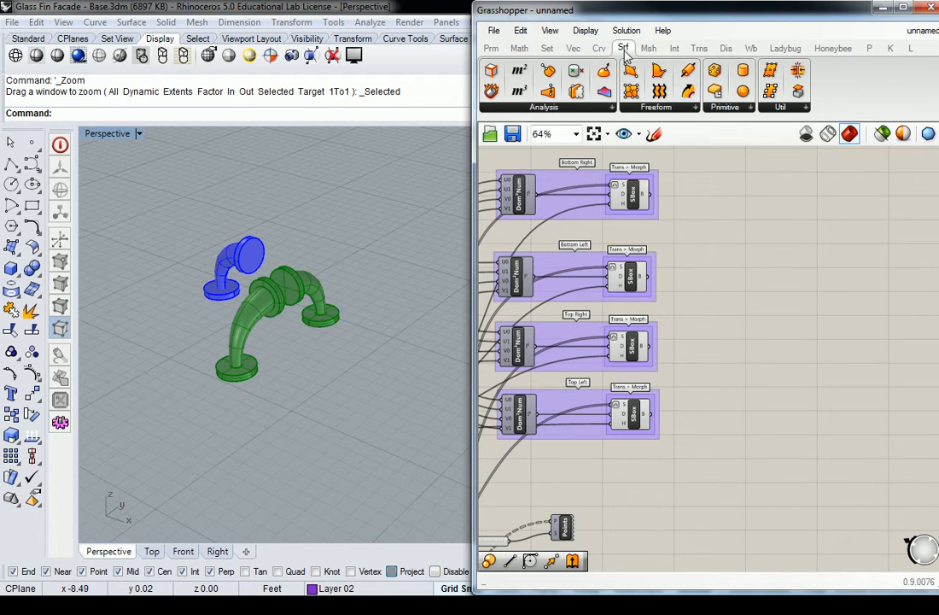
left_click(738, 108)
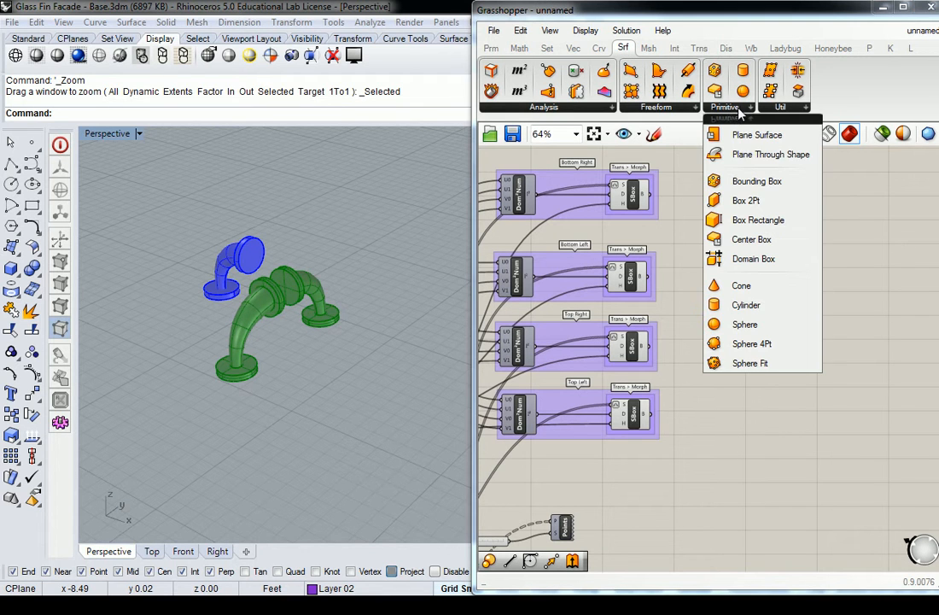
left_click(766, 183)
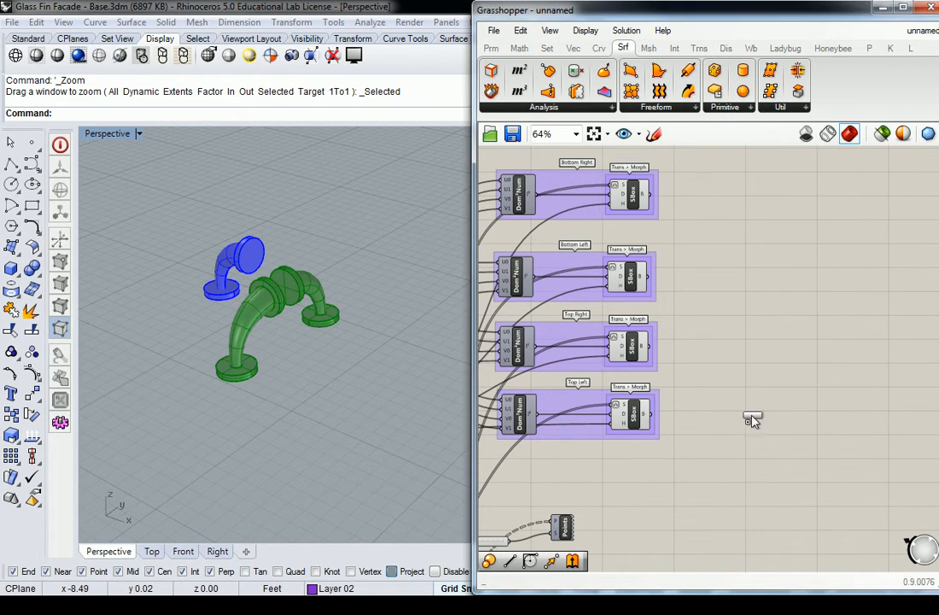
left_click(748, 436)
right_click_drag(779, 480, 754, 441)
left_click_drag(721, 393, 718, 420)
scroll(718, 421, "up", 2)
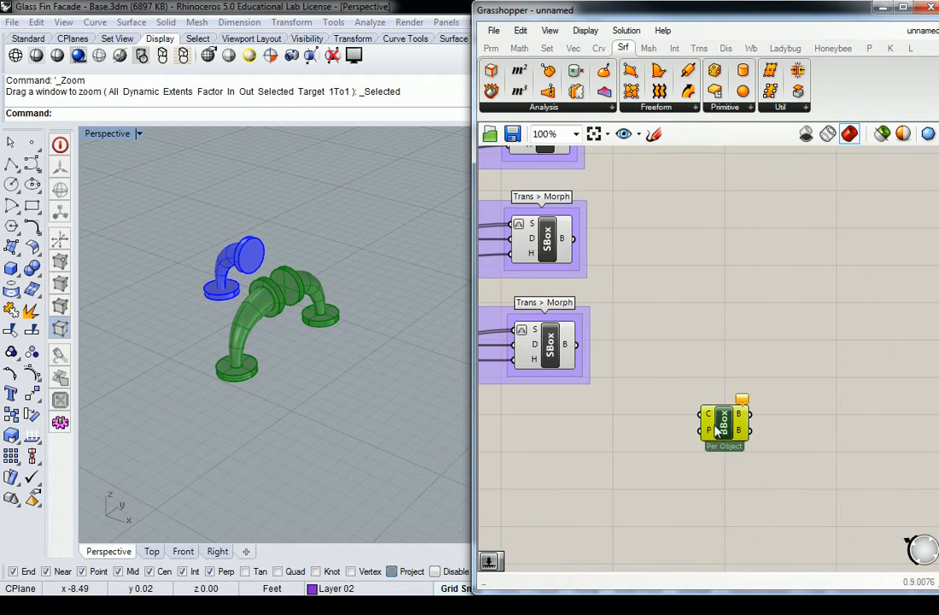
scroll(725, 431, "up", 1)
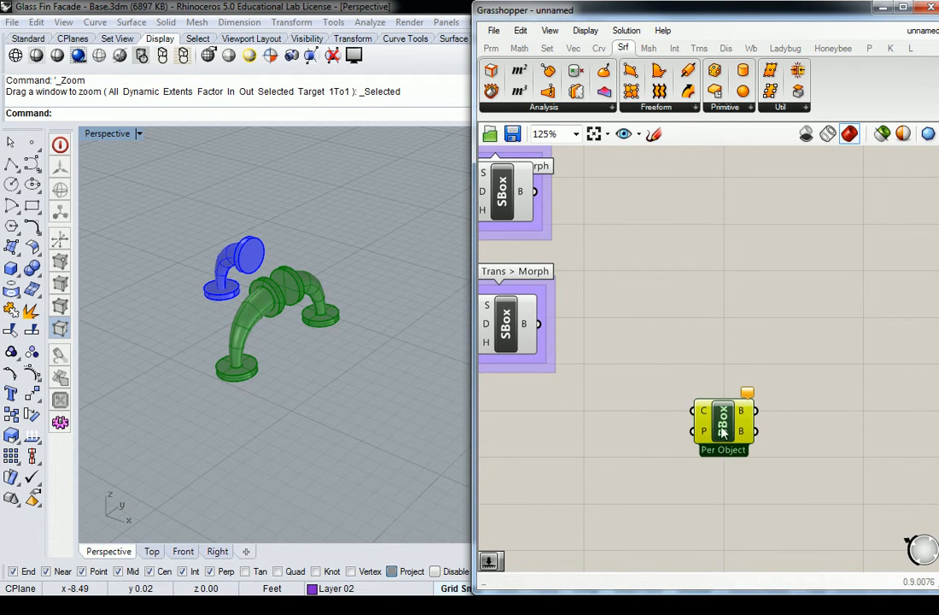
left_click_drag(722, 434, 622, 434)
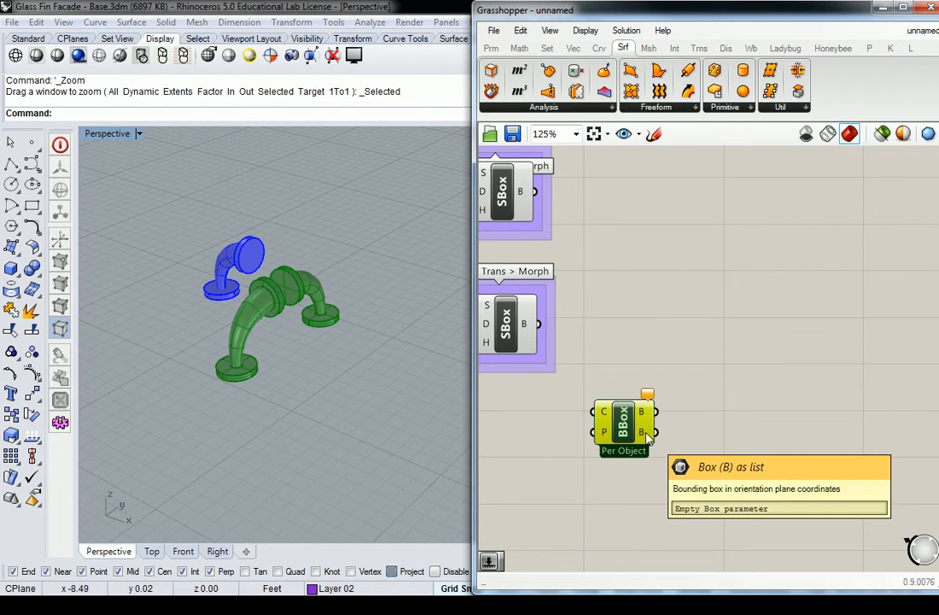
left_click_drag(628, 434, 579, 434)
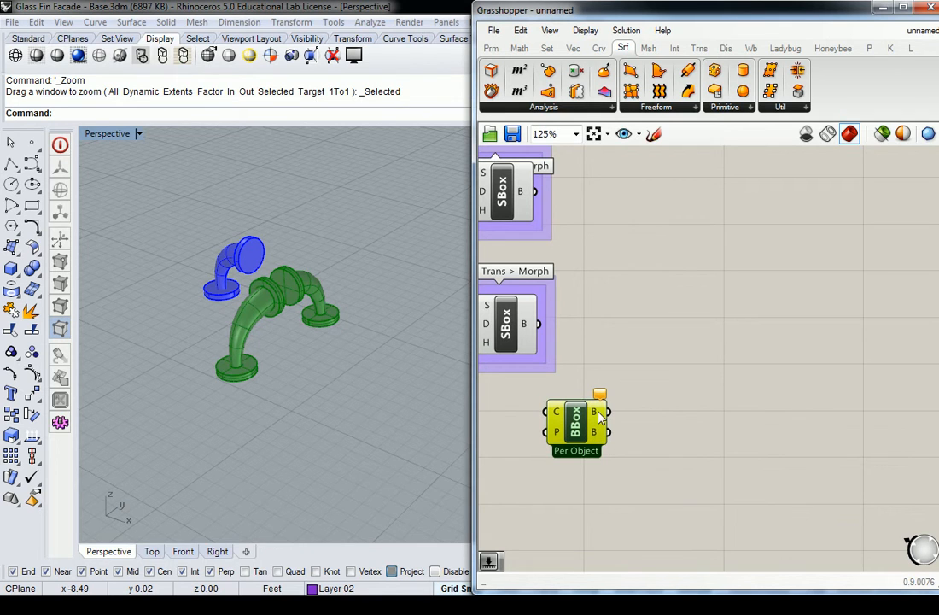
right_click_drag(580, 418, 693, 410)
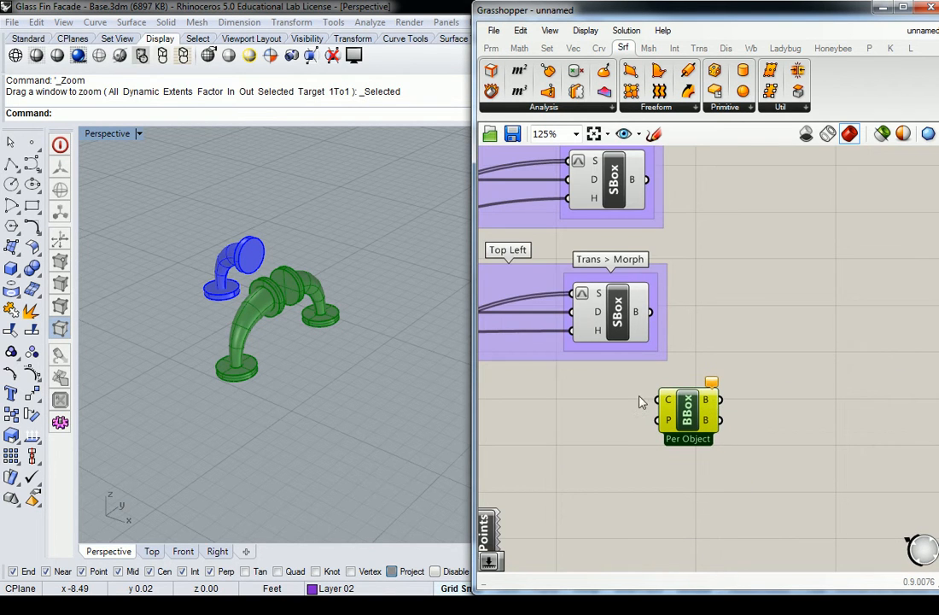
Group the Bounding Box component, label the group "Srf > Prim", and shift it slightly lower.
left_click(499, 51)
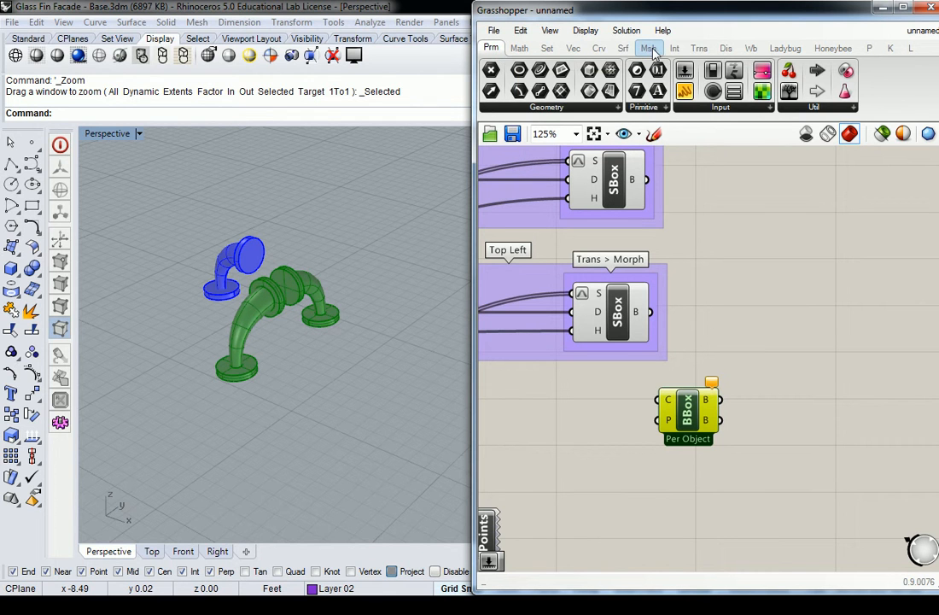
left_click(623, 48)
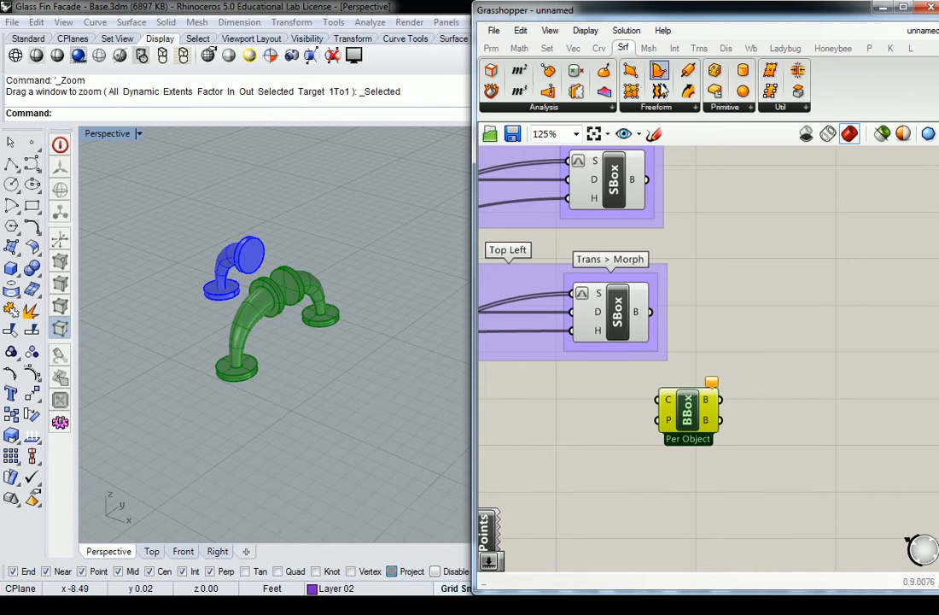
key("ctrl+g")
right_click(692, 383)
type("Sr")
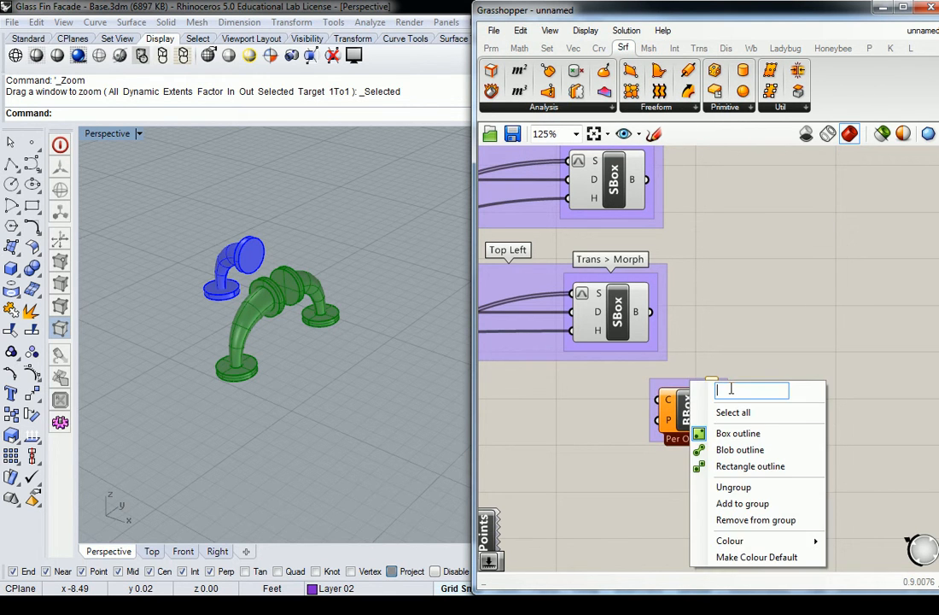
type("f > Prim")
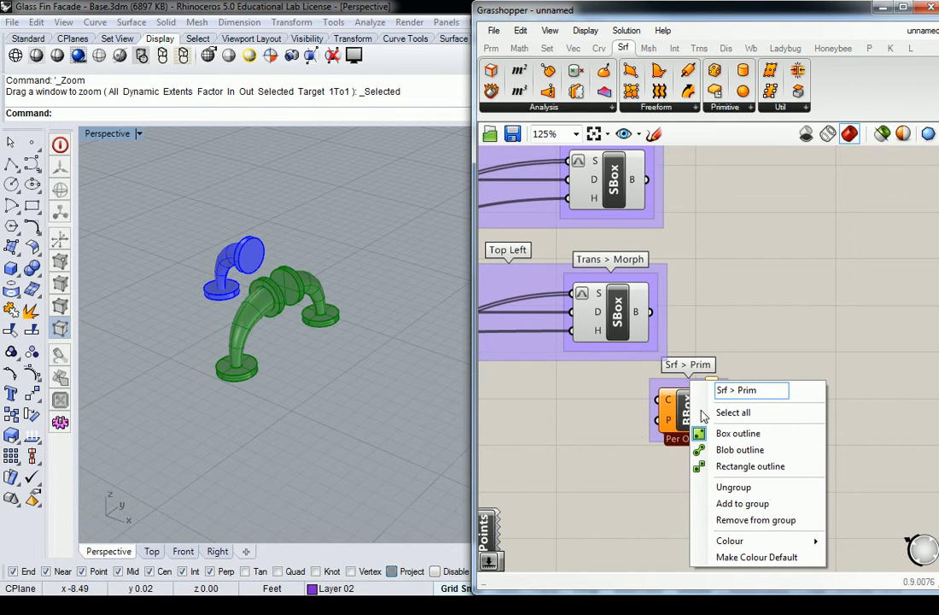
left_click(624, 442)
left_click_drag(686, 418, 693, 453)
left_click(630, 436)
Add a Geometry parameter beside the inputs of the Bounding Box component.
left_click(491, 48)
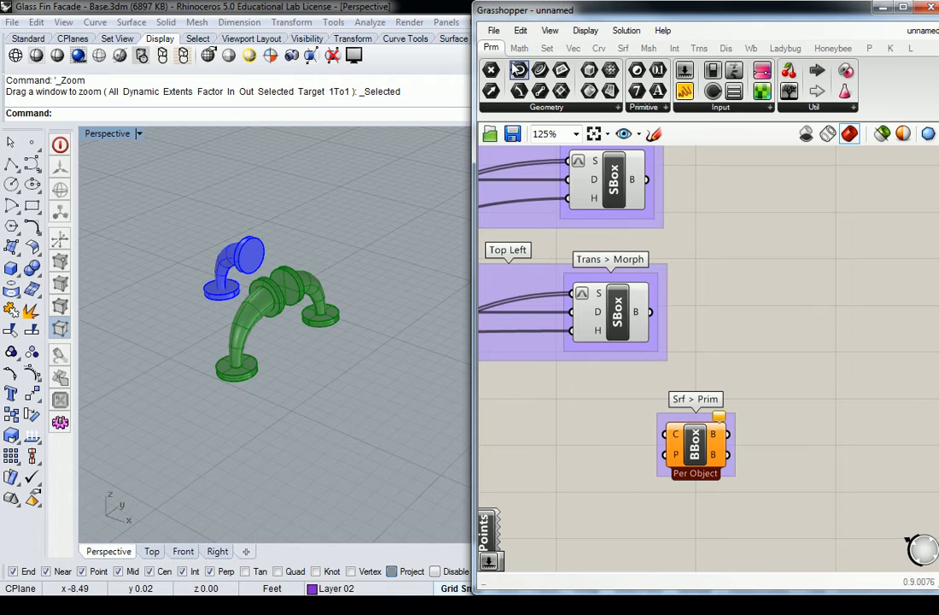
left_click(616, 108)
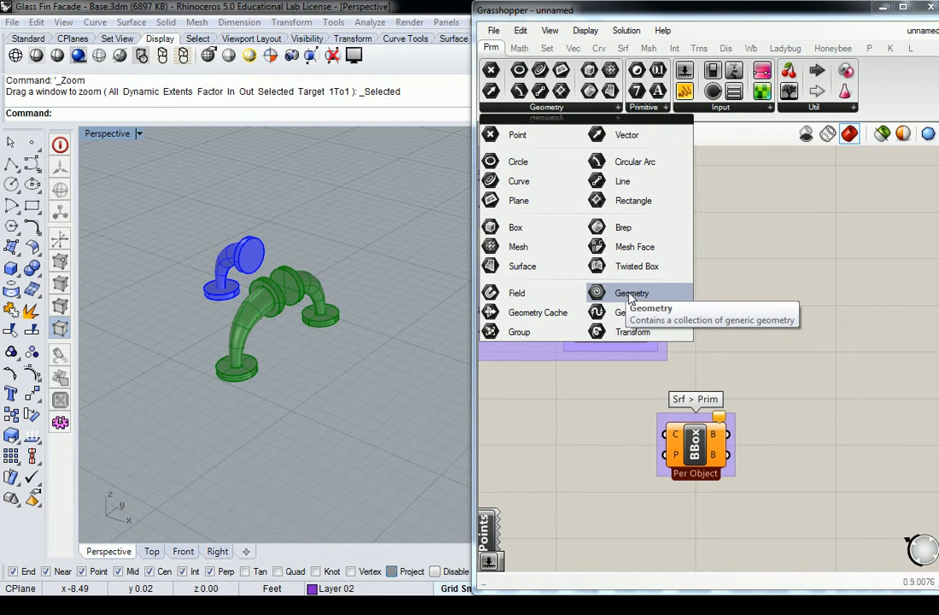
left_click_drag(632, 295, 597, 435)
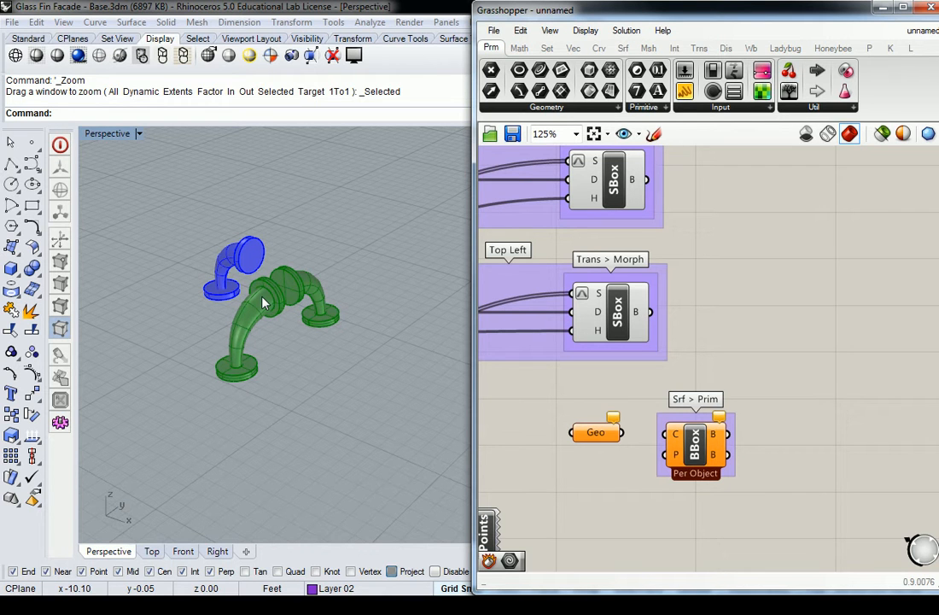
Reference the front green bracket as the single geometry of the Geometry parameter.
right_click(595, 431)
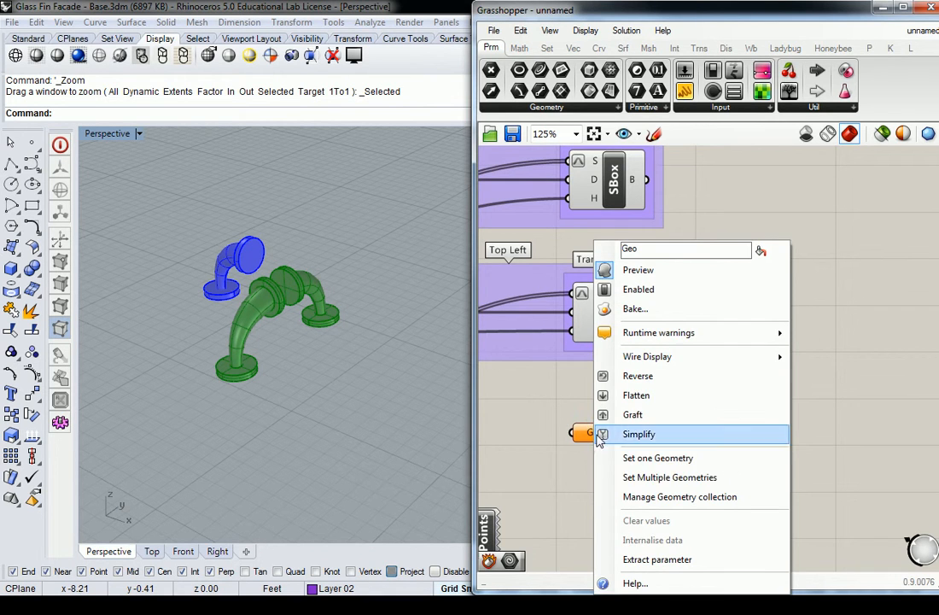
left_click(683, 461)
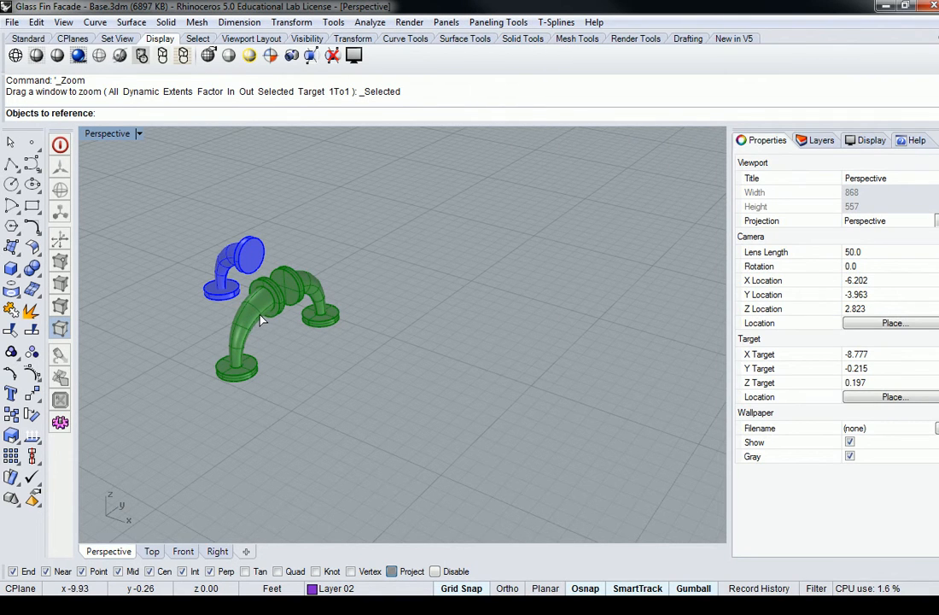
left_click(261, 317)
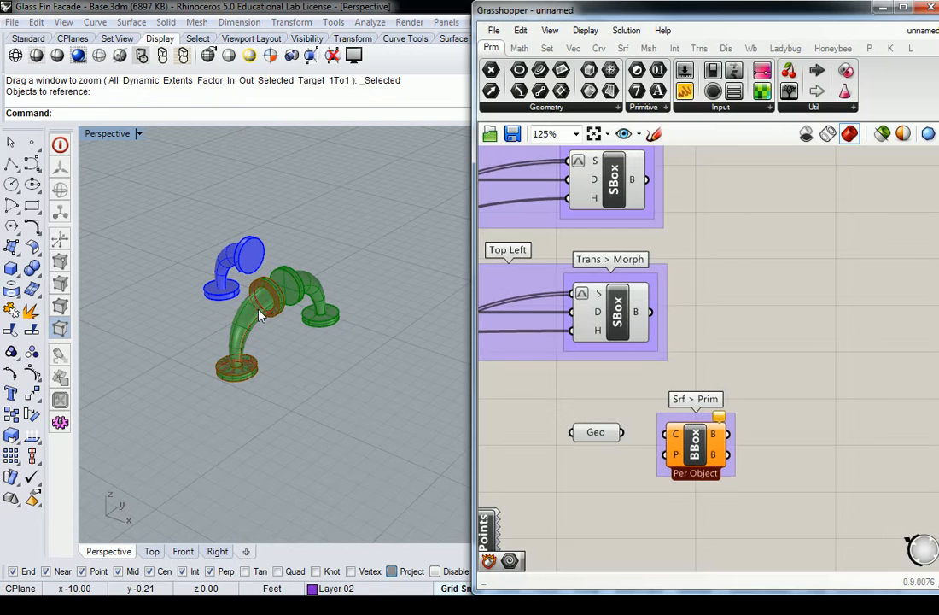
scroll(245, 320, "up", 4)
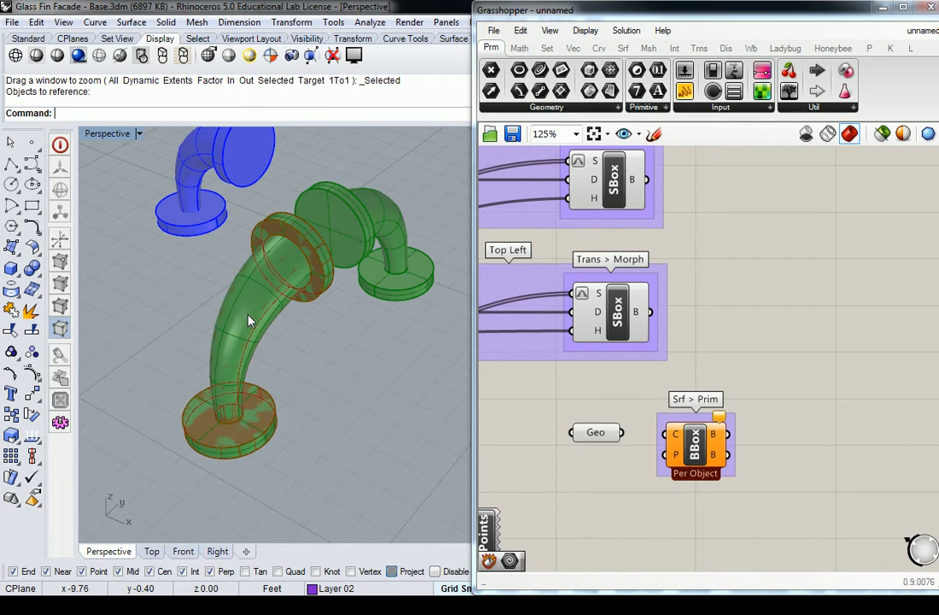
right_click_drag(602, 432, 619, 419)
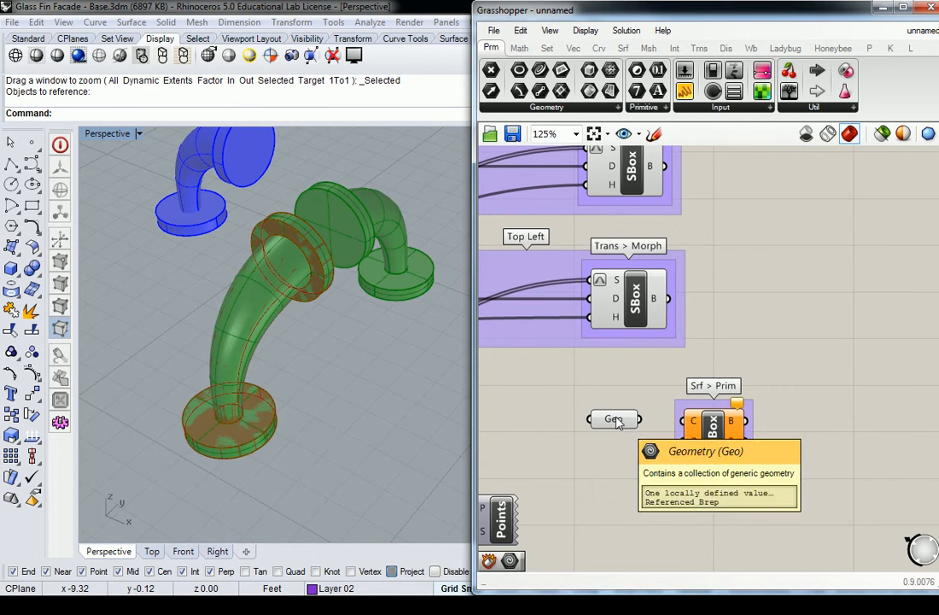
Connect the Geometry parameter to the Content input of the Bounding Box component.
left_click_drag(640, 418, 687, 429)
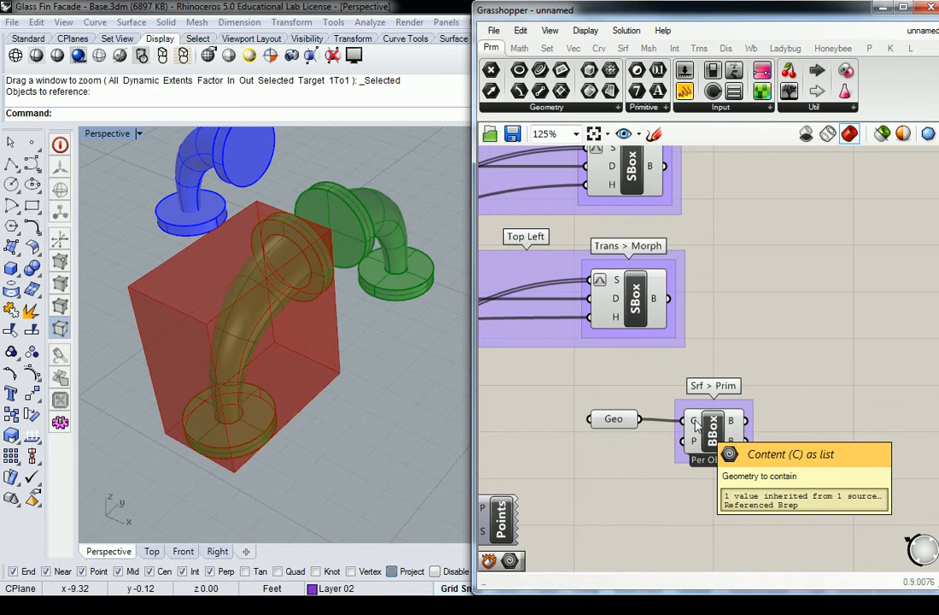
Pick the blue bracket's end discs and curved tube individually to examine how its pieces are separated.
right_click_drag(427, 359, 325, 252)
right_click_drag(290, 441, 317, 373)
left_click(315, 373)
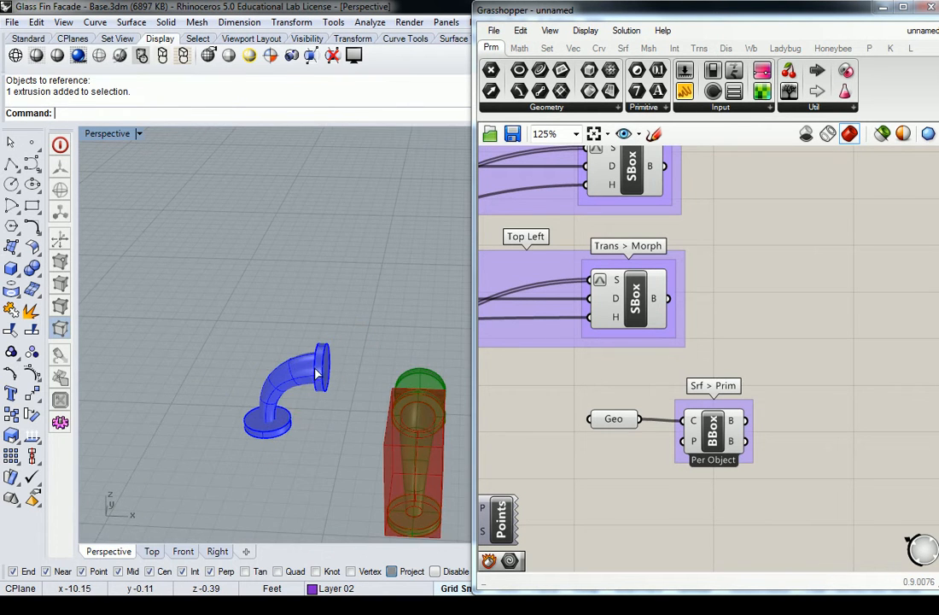
scroll(295, 374, "up", 5)
left_click(294, 372)
left_click(252, 480)
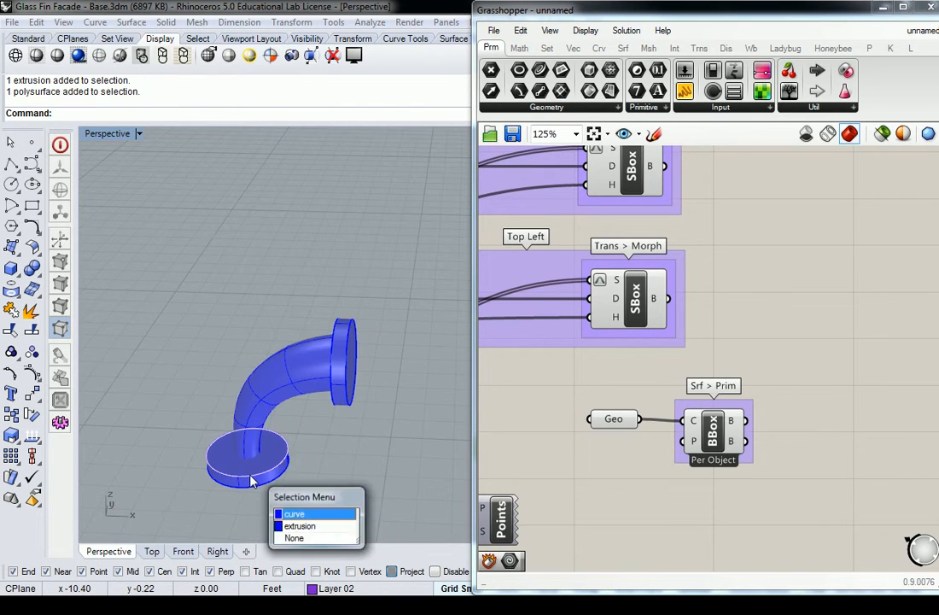
left_click(301, 525)
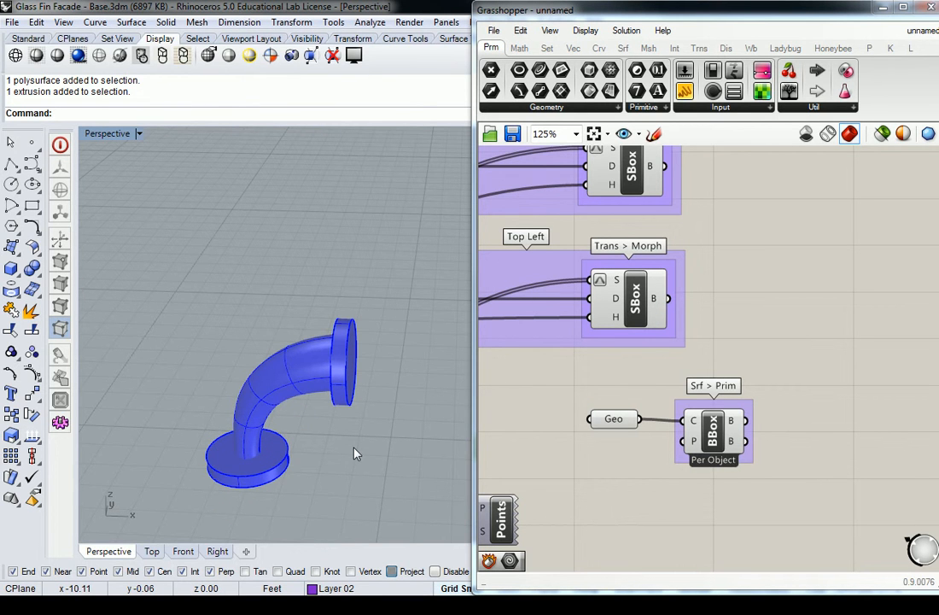
scroll(357, 453, "down", 8)
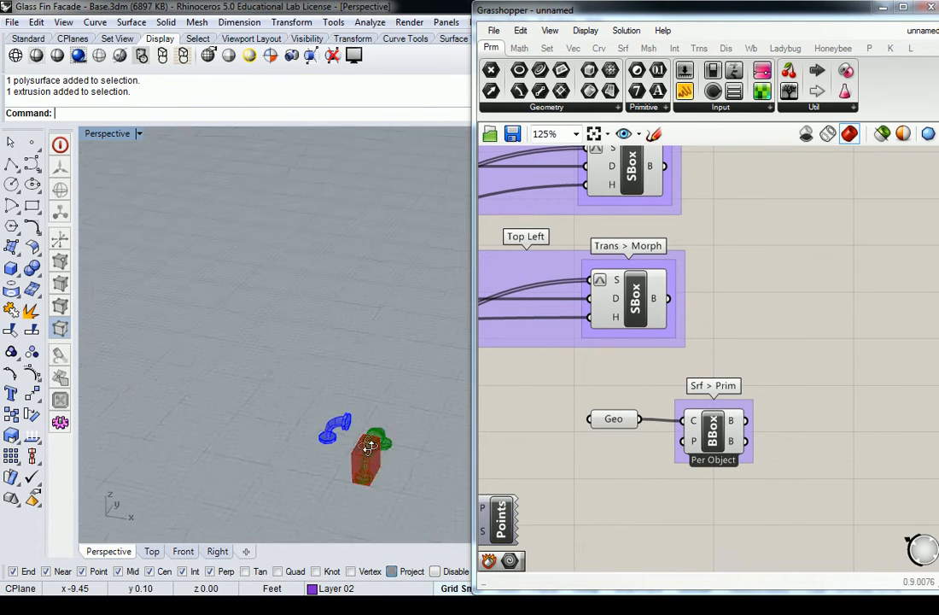
Try referencing all parts of the blue bracket as multiple geometries in the Geometry parameter and check their bounding boxes.
scroll(363, 462, "up", 5)
right_click_drag(367, 464, 398, 418)
right_click(611, 418)
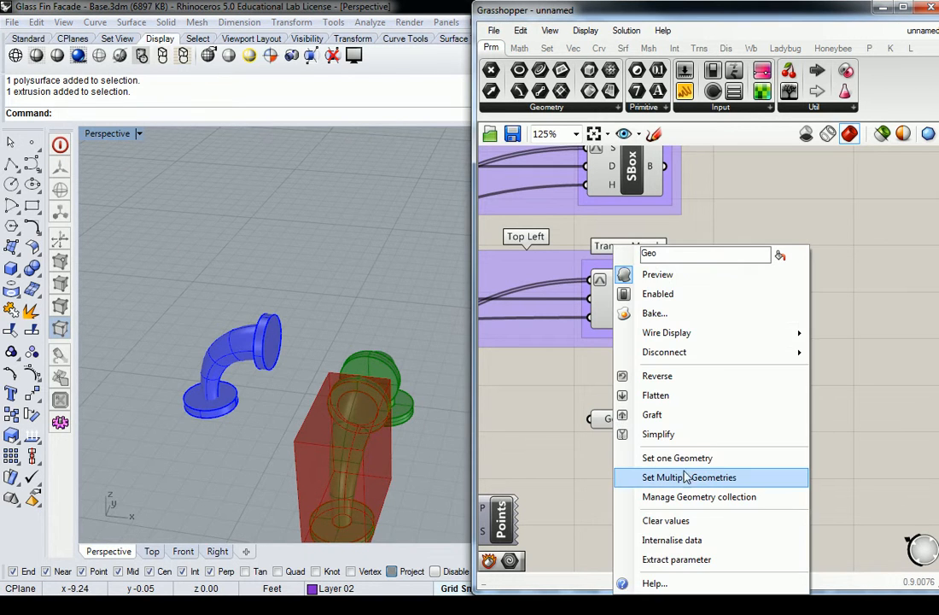
left_click(692, 478)
left_click_drag(291, 288, 196, 420)
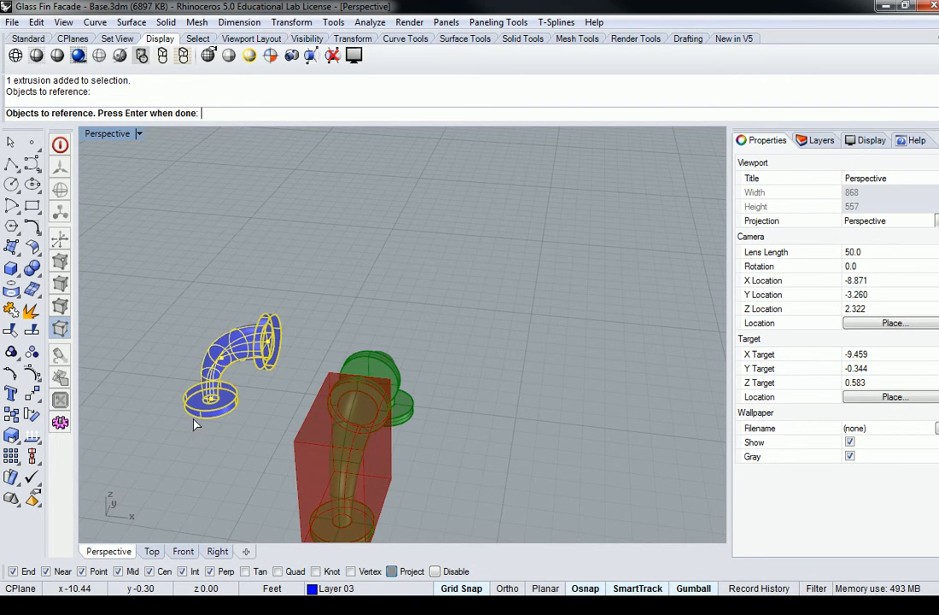
key("Return")
right_click_drag(206, 416, 278, 378)
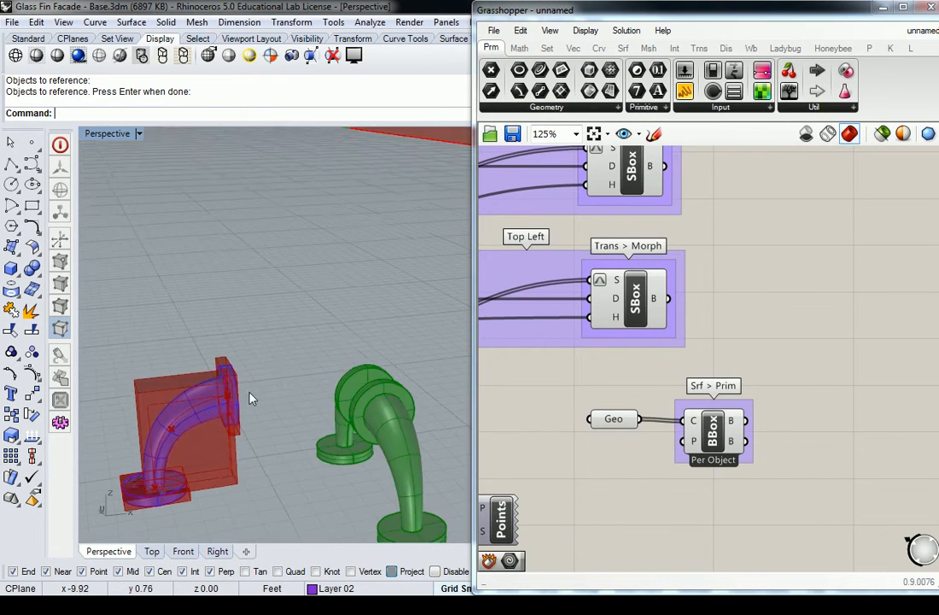
scroll(205, 405, "up", 4)
right_click_drag(168, 442, 286, 374, "shift")
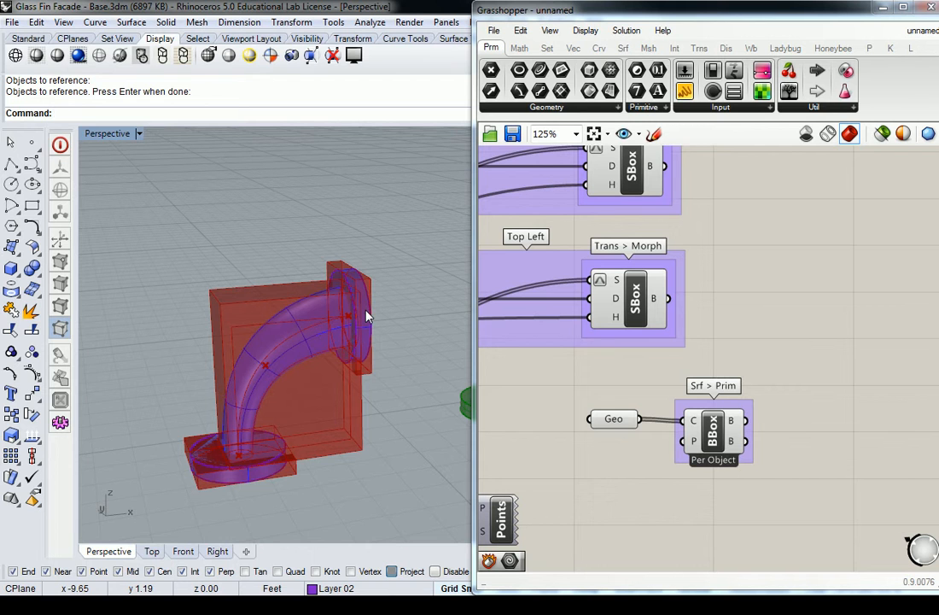
Reference the front green bracket again as the single geometry of the Geometry parameter.
key("ctrl+z")
key("ctrl+y")
key("ctrl+y")
right_click(614, 423)
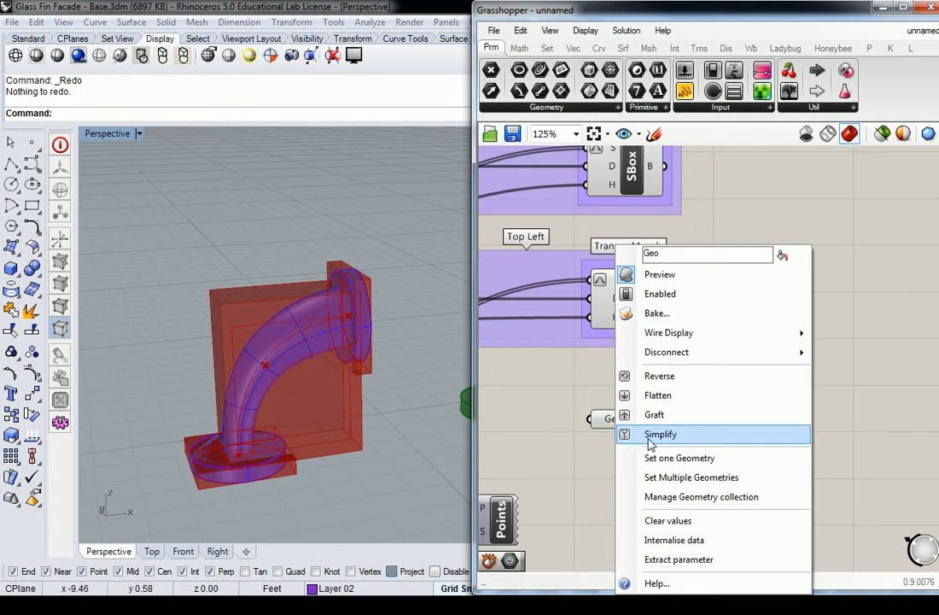
left_click(650, 455)
scroll(365, 399, "up", 3)
left_click(442, 403)
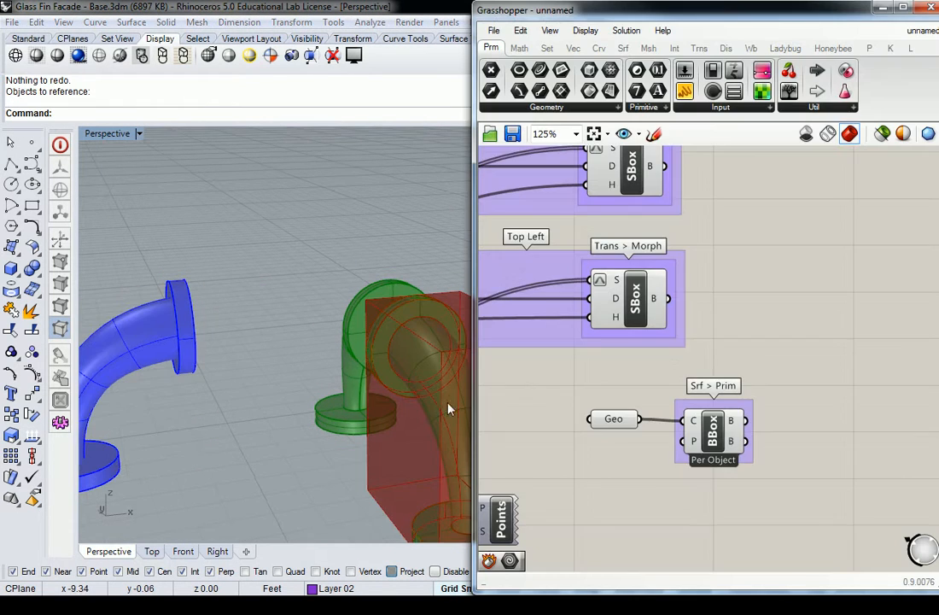
Nudge the Bounding Box component slightly up in line with the Geometry parameter and inspect its Box output.
mouse_move(627, 380)
right_mouse_down()
mouse_move(529, 402)
mouse_move(632, 389)
right_mouse_up()
right_click_drag(310, 256, 286, 373)
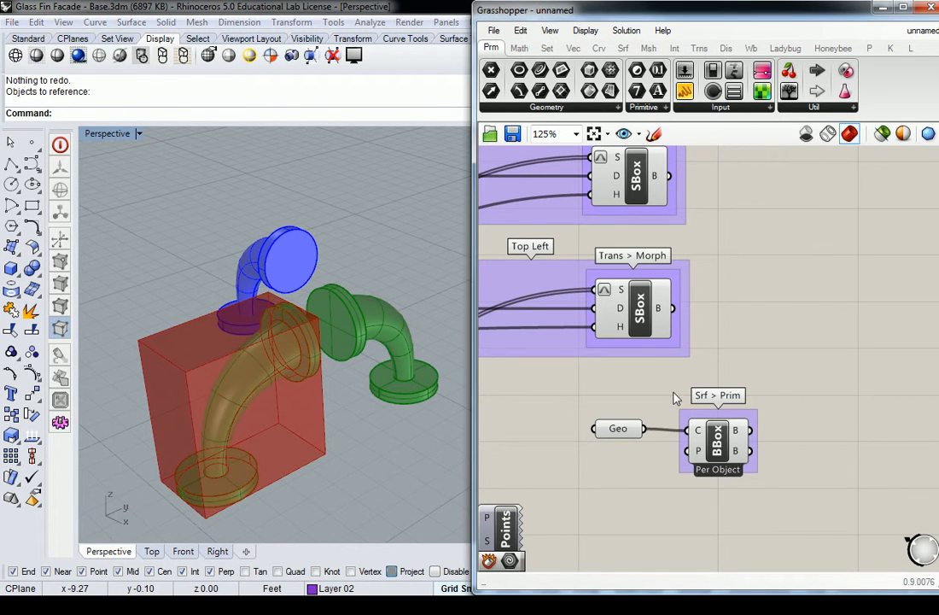
left_click_drag(724, 447, 724, 444)
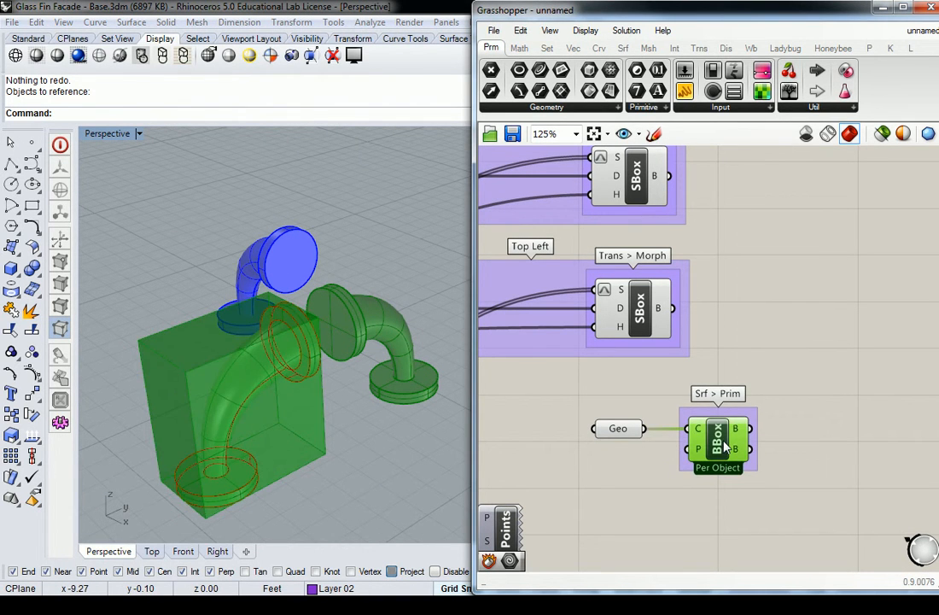
left_click(784, 413)
mouse_move(744, 429)
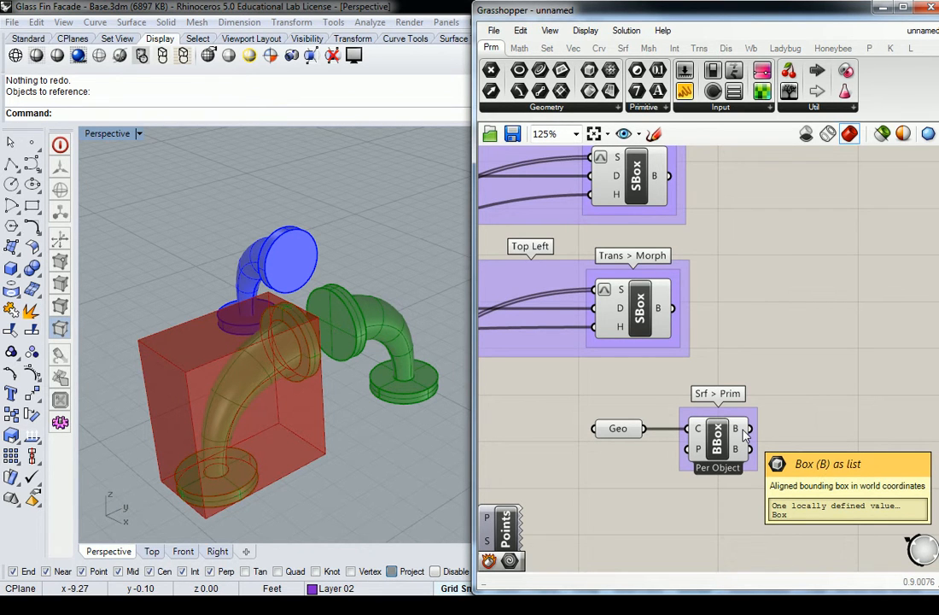
Add a Deconstruct Brep component beside the Bounding Box component and feed the Box output into its Brep input.
right_click_drag(797, 371, 700, 358)
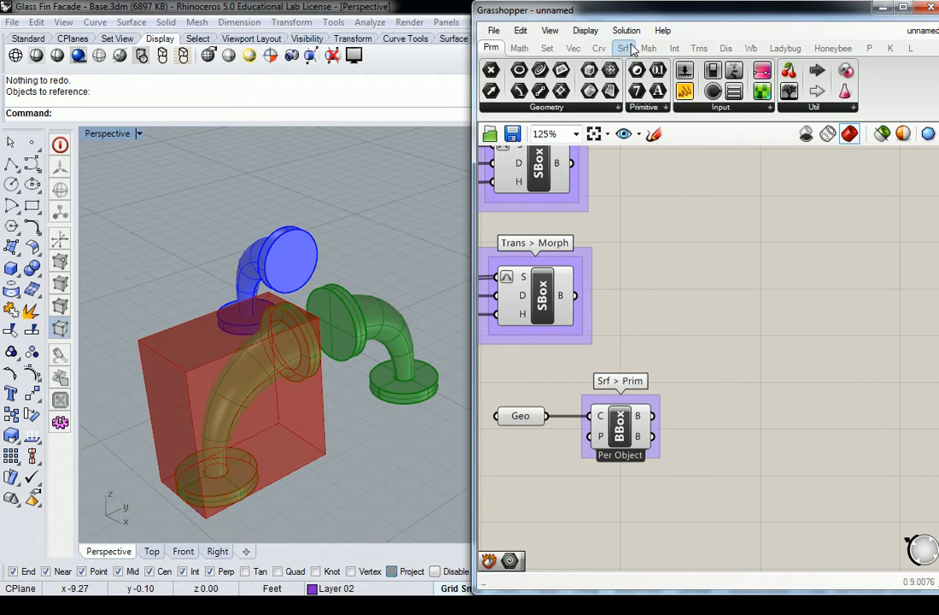
left_click(624, 48)
left_click(543, 106)
mouse_move(624, 201)
left_mouse_down()
mouse_move(705, 383)
mouse_move(739, 419)
left_mouse_up()
left_click_drag(652, 416, 706, 420)
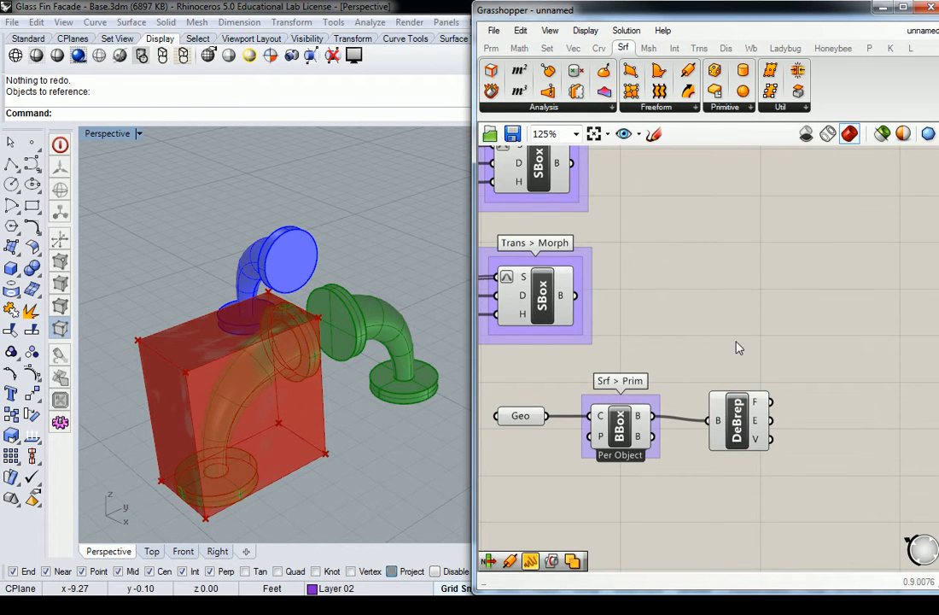
right_click_drag(754, 348, 734, 339)
left_click(708, 411)
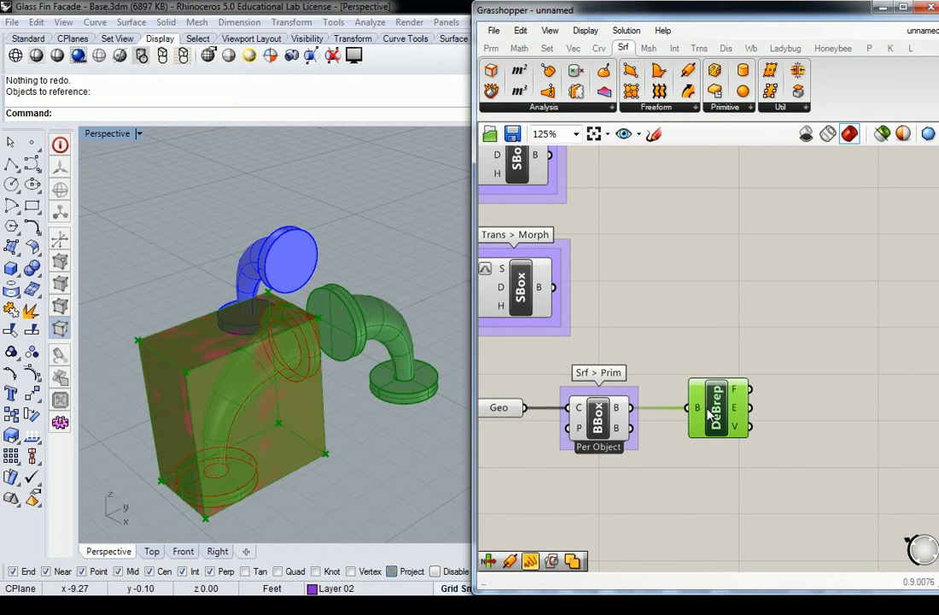
left_click(700, 198)
Add a Point List component beside Deconstruct Brep and connect the Vertices output to its Points input.
left_click(726, 48)
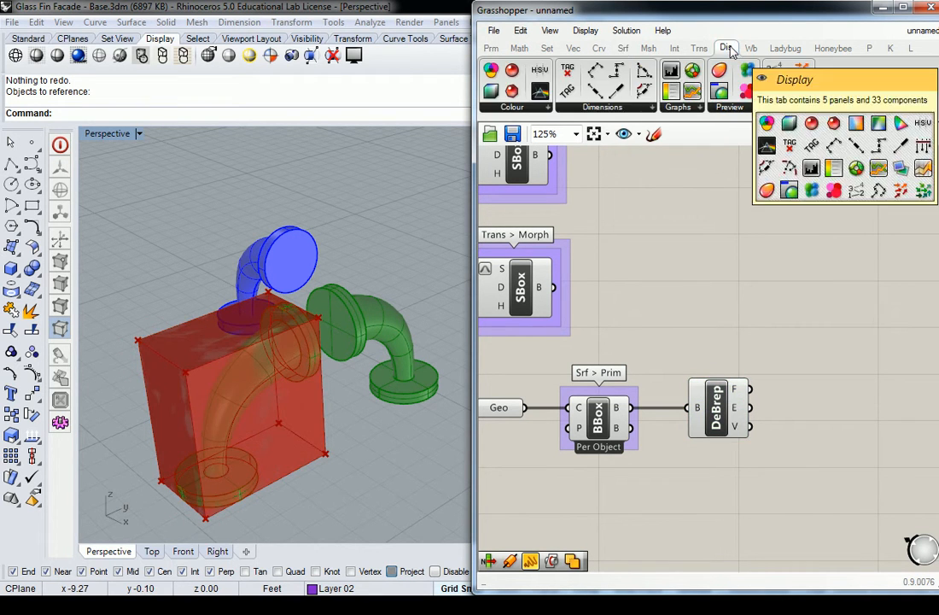
left_click(787, 108)
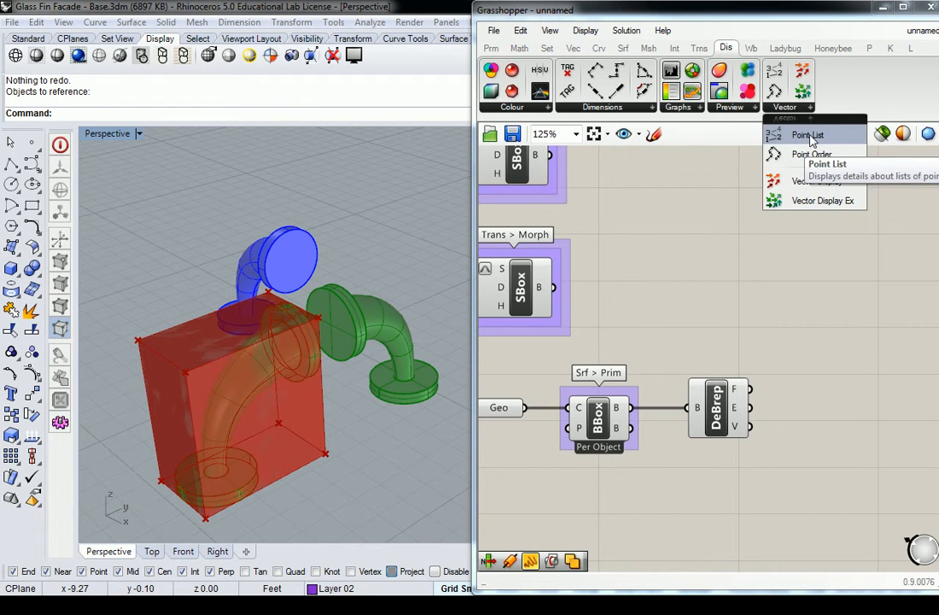
left_click(808, 135)
left_click(845, 418)
right_click_drag(845, 417, 713, 378)
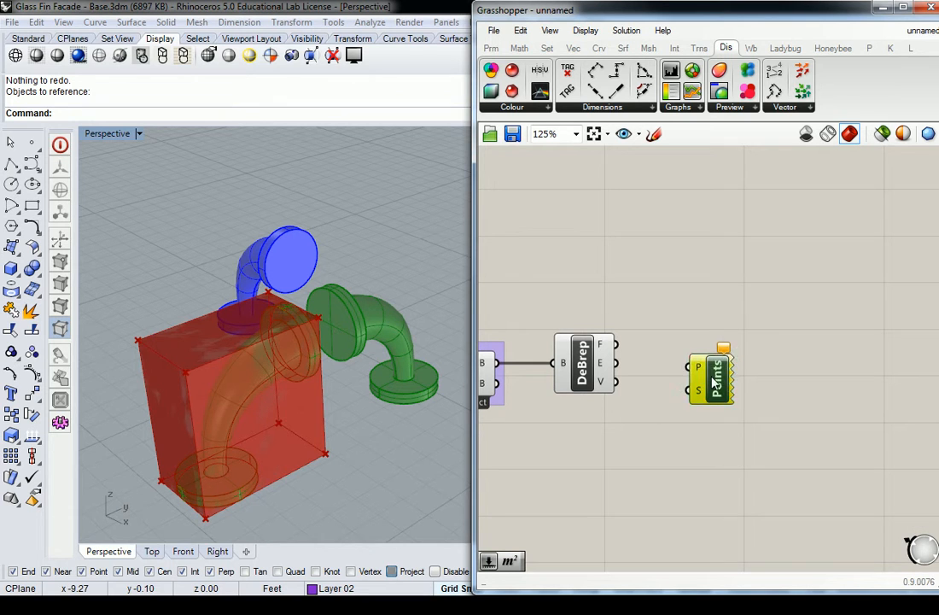
left_click_drag(714, 378, 736, 398)
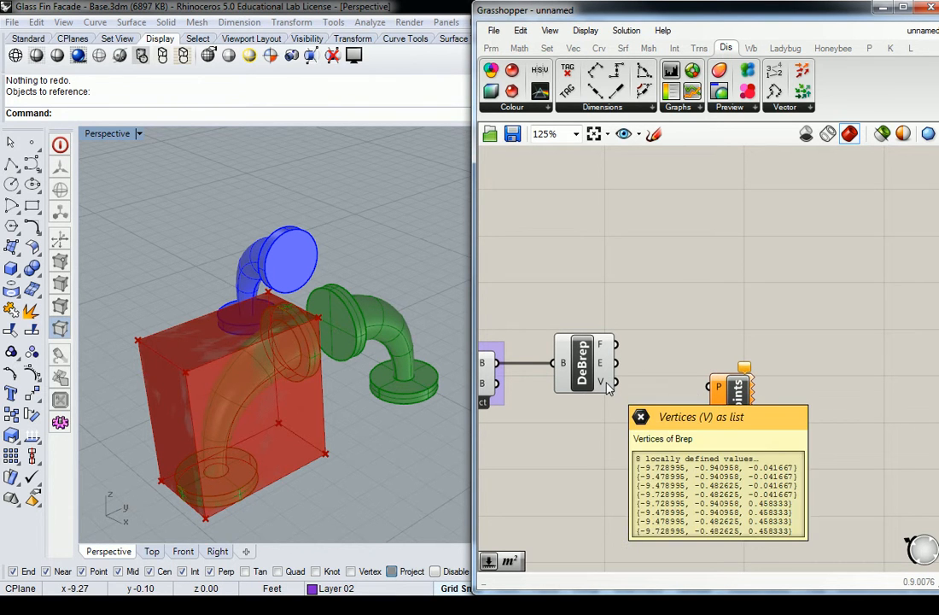
left_click_drag(610, 385, 708, 386)
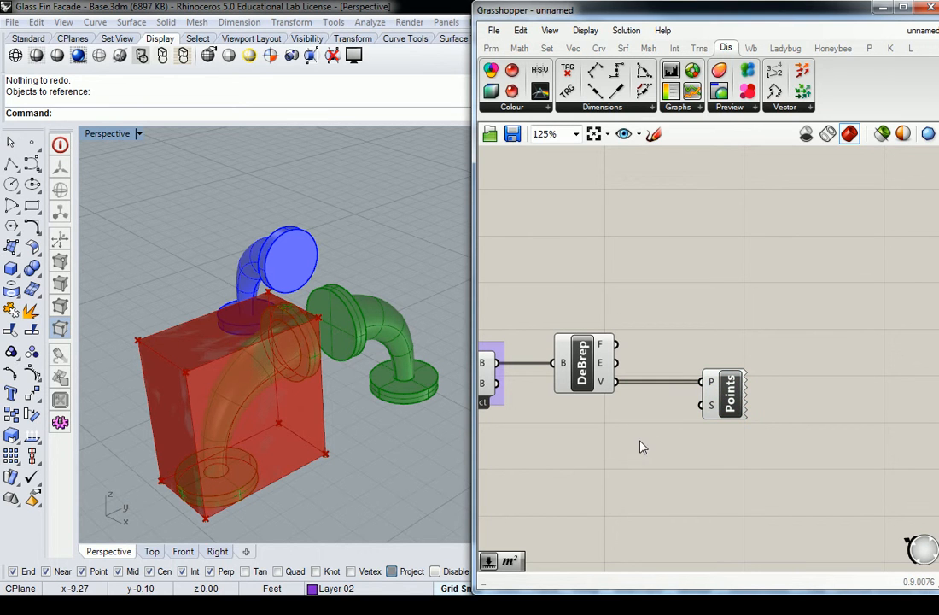
double_click(609, 457)
type("0<1")
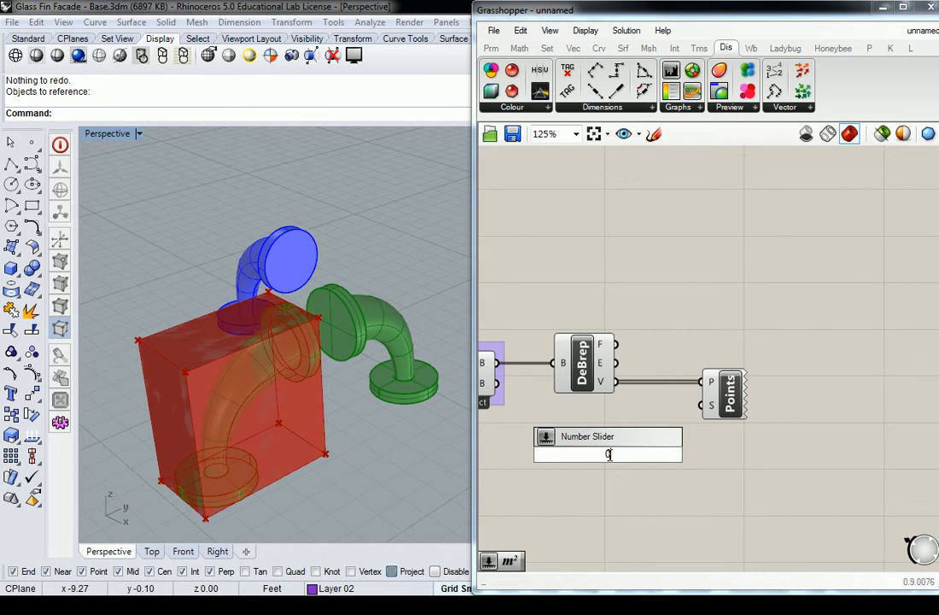
key("Return")
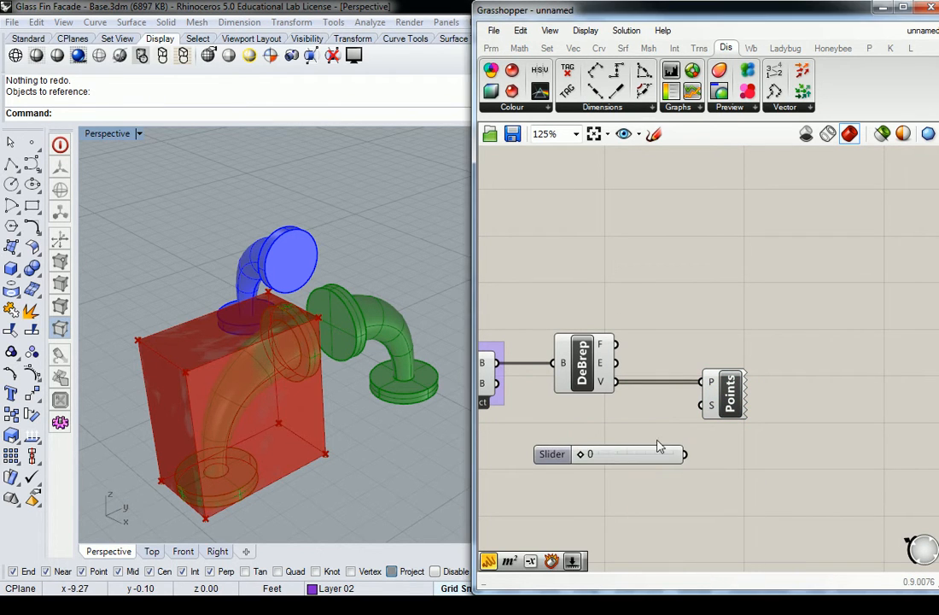
left_click_drag(684, 455, 705, 405)
mouse_move(581, 457)
left_mouse_down()
mouse_move(608, 455)
mouse_move(585, 459)
left_mouse_up()
left_click(585, 456)
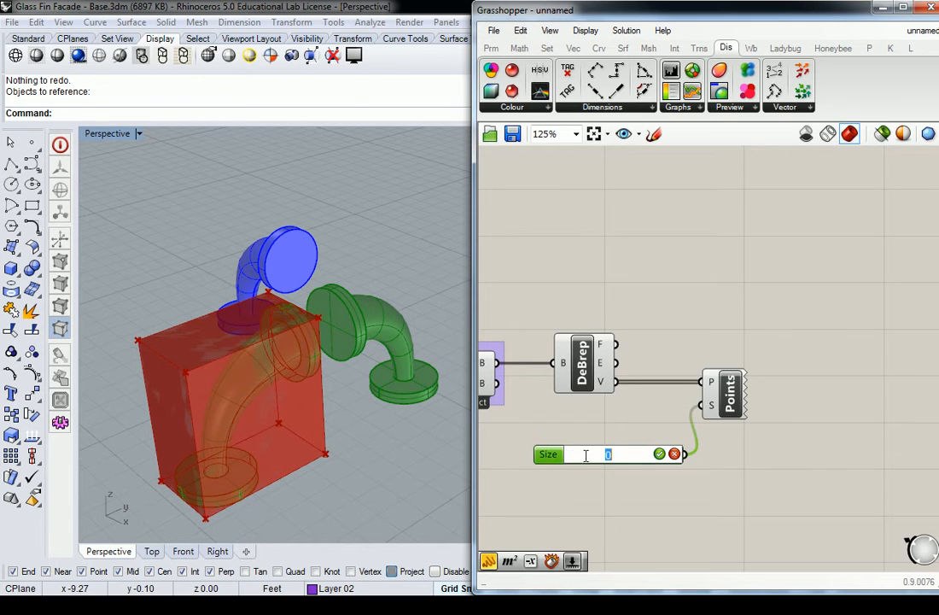
key("Delete")
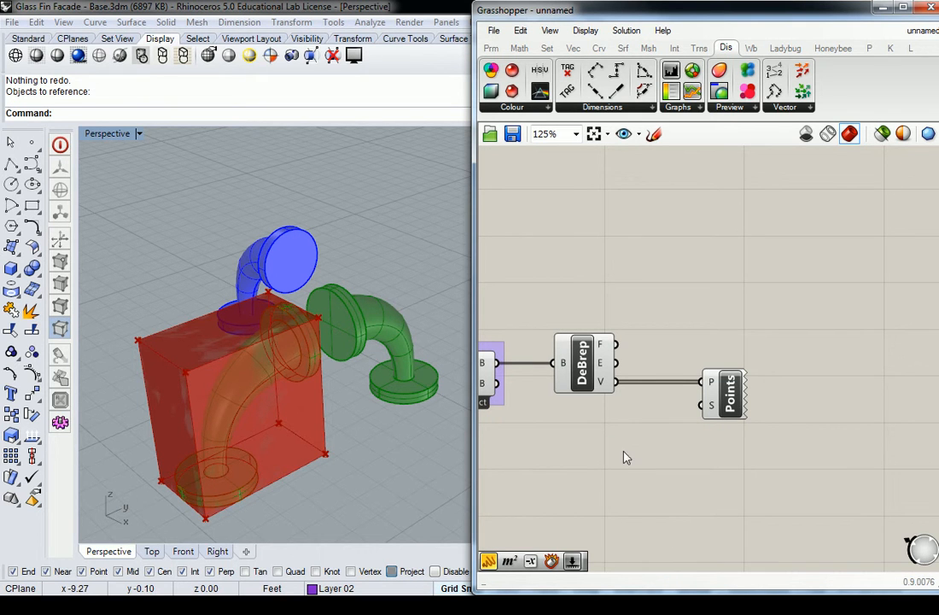
Add a decimal number slider, connect it to the Size input of the Point List component, and set it to 0.11.
double_click(622, 450)
type("0<")
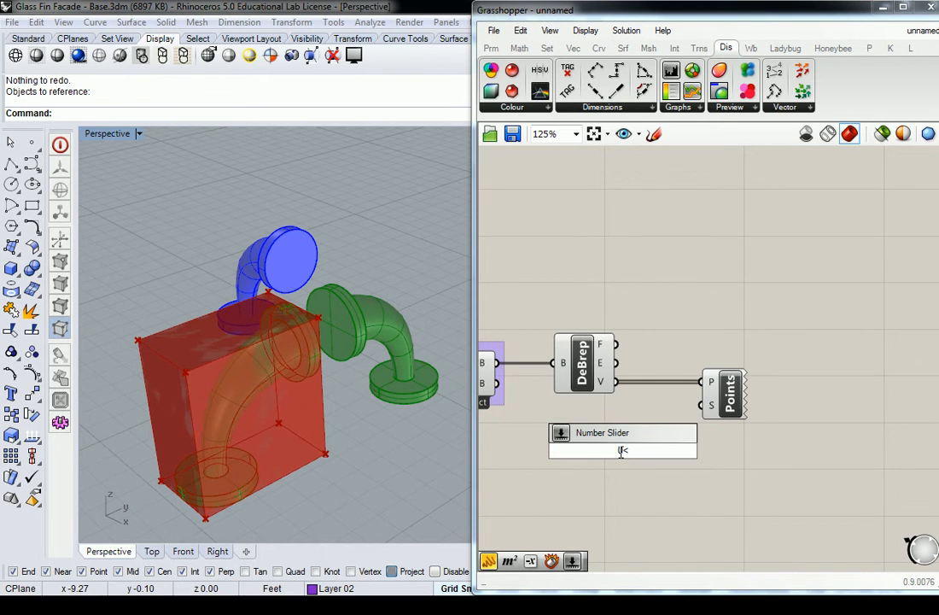
type("55")
key("Return")
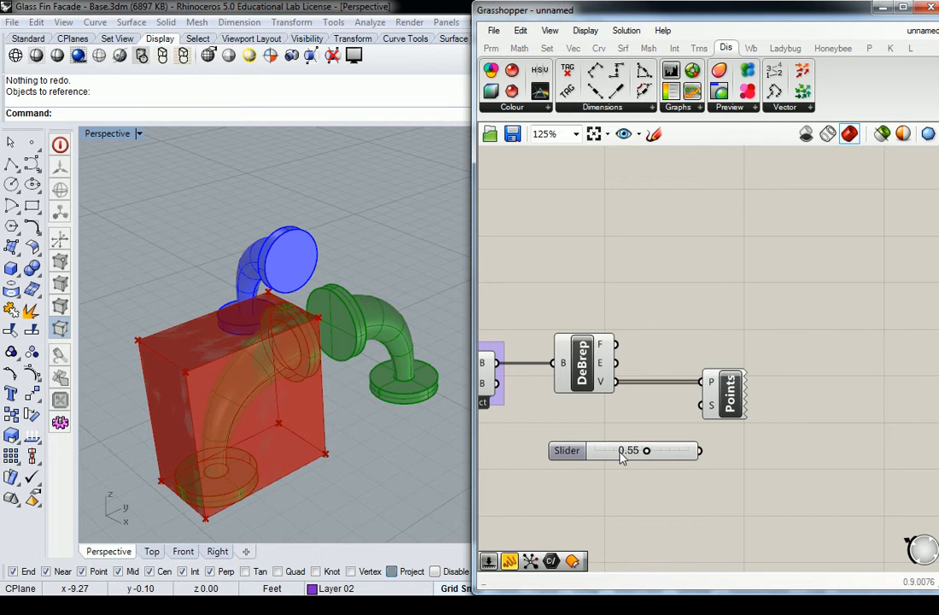
left_click_drag(699, 450, 701, 406)
left_click_drag(666, 450, 580, 452)
Examine the numbered corner points of the bounding box and how the green bracket is oriented within it.
right_click_drag(359, 433, 333, 382, "shift")
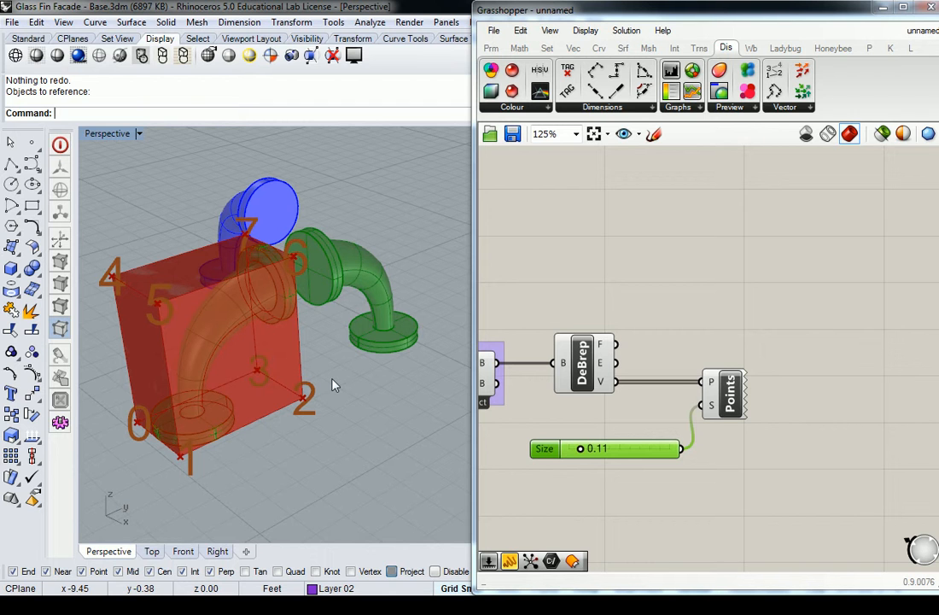
right_click_drag(333, 382, 243, 379)
scroll(244, 367, "up", 5)
right_click_drag(245, 331, 373, 255)
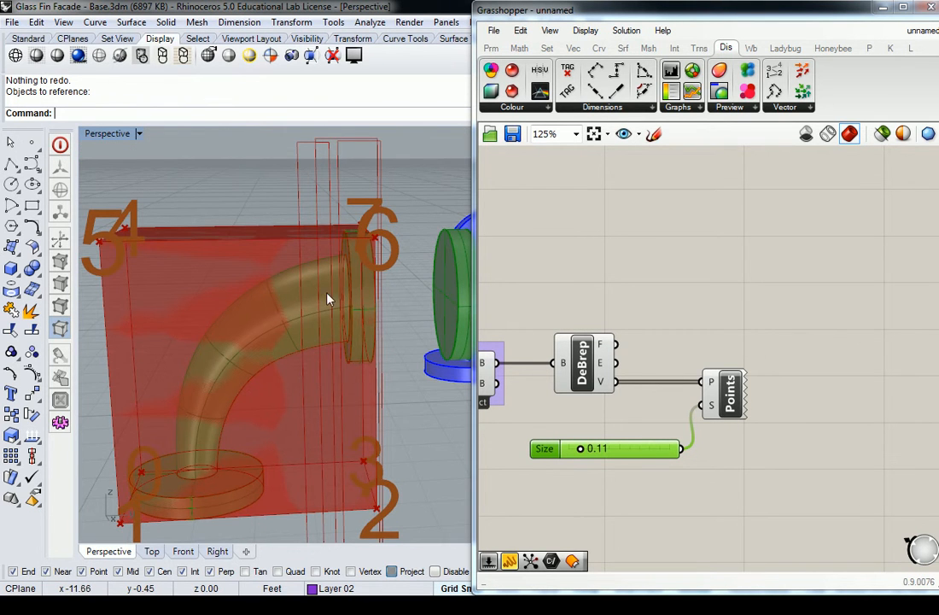
right_click_drag(346, 325, 323, 277, "shift")
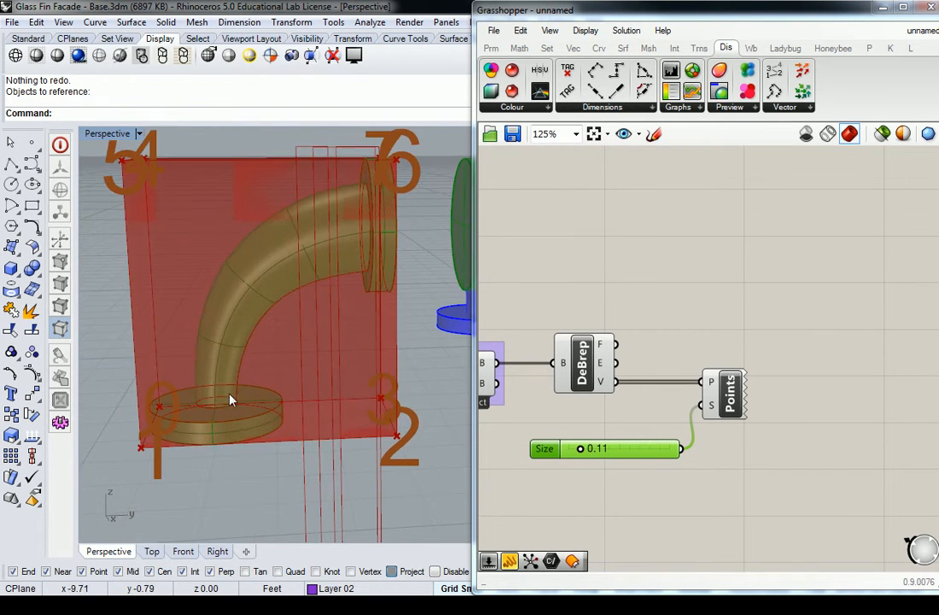
scroll(236, 368, "down", 4)
right_click_drag(237, 368, 269, 355)
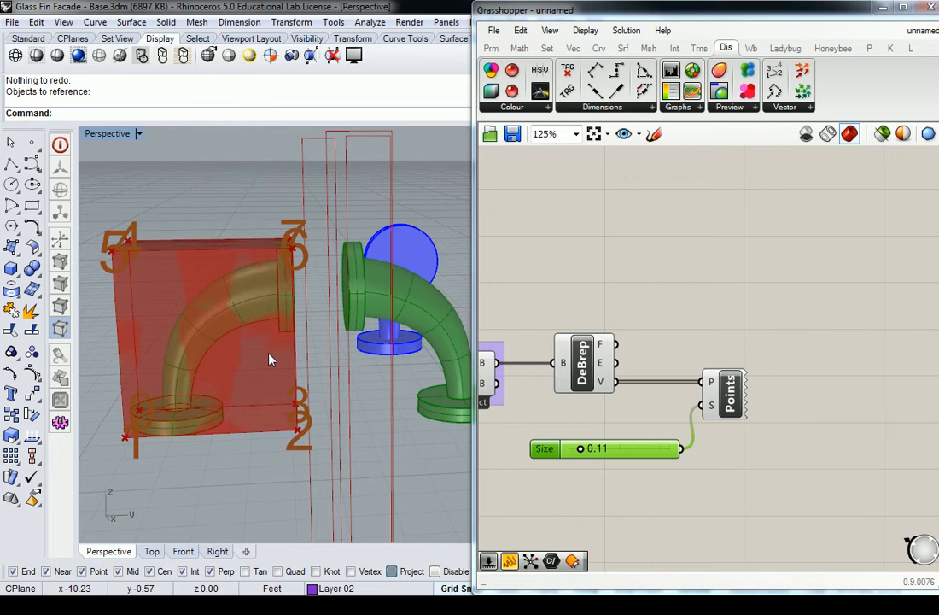
right_click_drag(230, 351, 249, 390)
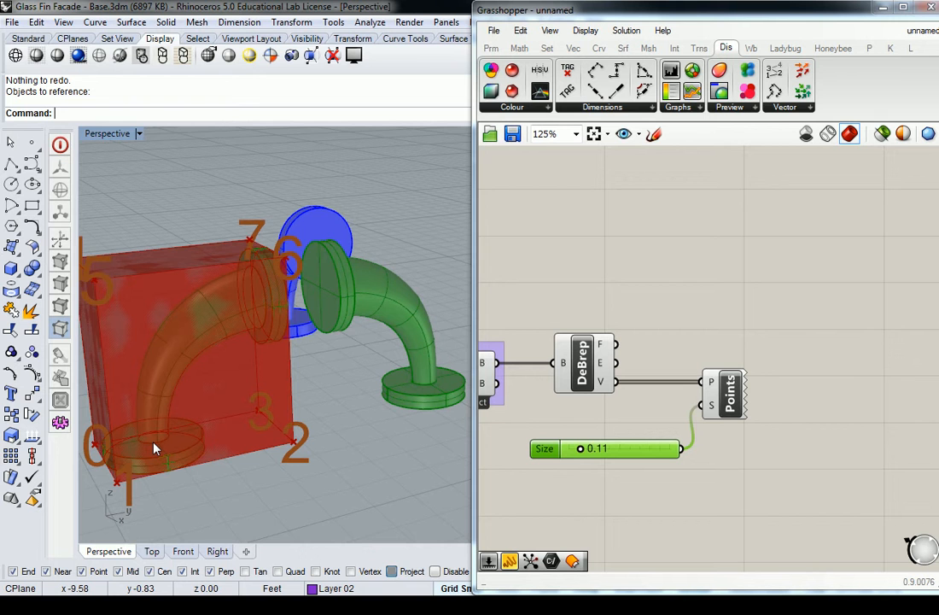
scroll(231, 362, "down", 6)
right_click_drag(233, 360, 266, 370)
scroll(183, 351, "up", 6)
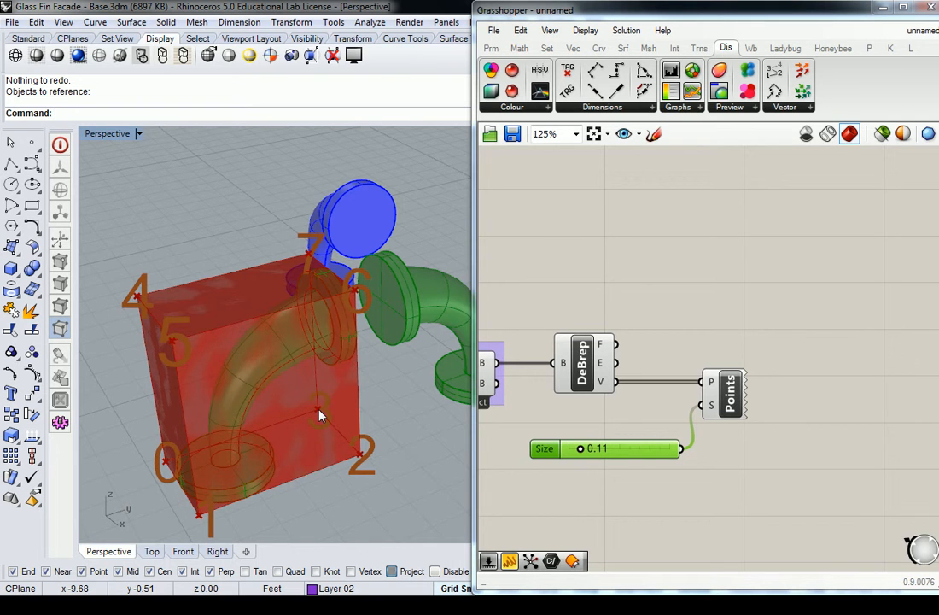
Examine the surface boxes along the facade fins alongside the Top Right and Top Left groups on the canvas.
scroll(418, 246, "down", 5)
right_click_drag(418, 246, 302, 278, "shift")
left_click(690, 294)
scroll(690, 295, "down", 4)
right_click_drag(631, 286, 689, 348)
scroll(717, 329, "up", 3)
scroll(371, 292, "down", 5)
right_click_drag(371, 292, 269, 333)
scroll(269, 332, "up", 5)
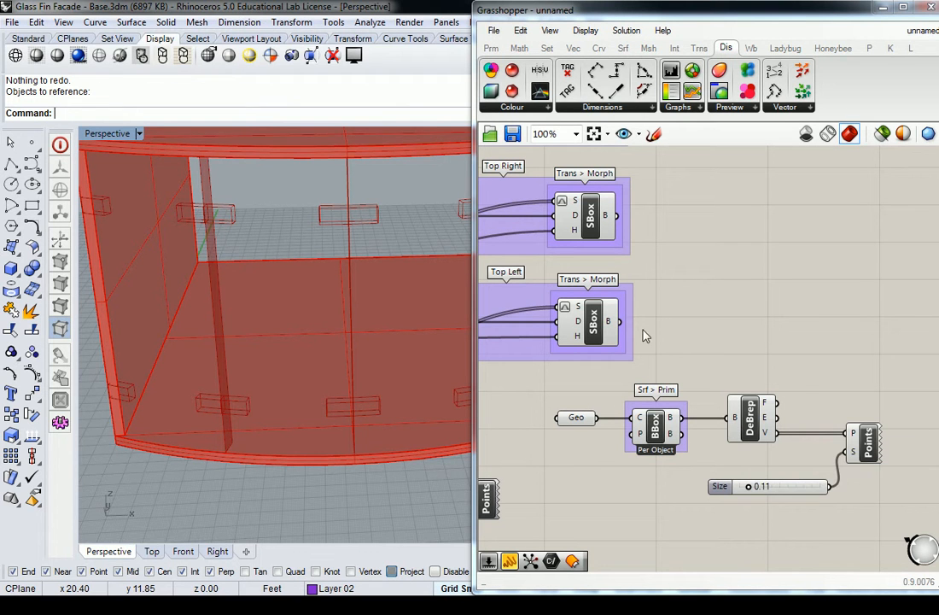
Connect the Top Left surface box output to the Deconstruct Brep input and inspect the corner points on the facade.
left_click_drag(620, 322, 725, 418)
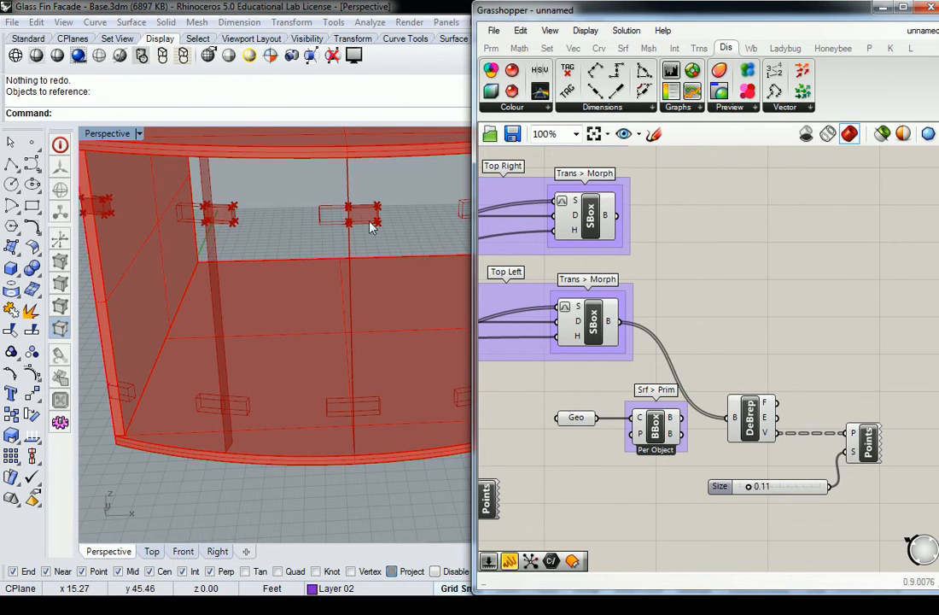
right_click_drag(283, 162, 274, 201)
scroll(194, 277, "up", 10)
scroll(205, 279, "up", 3)
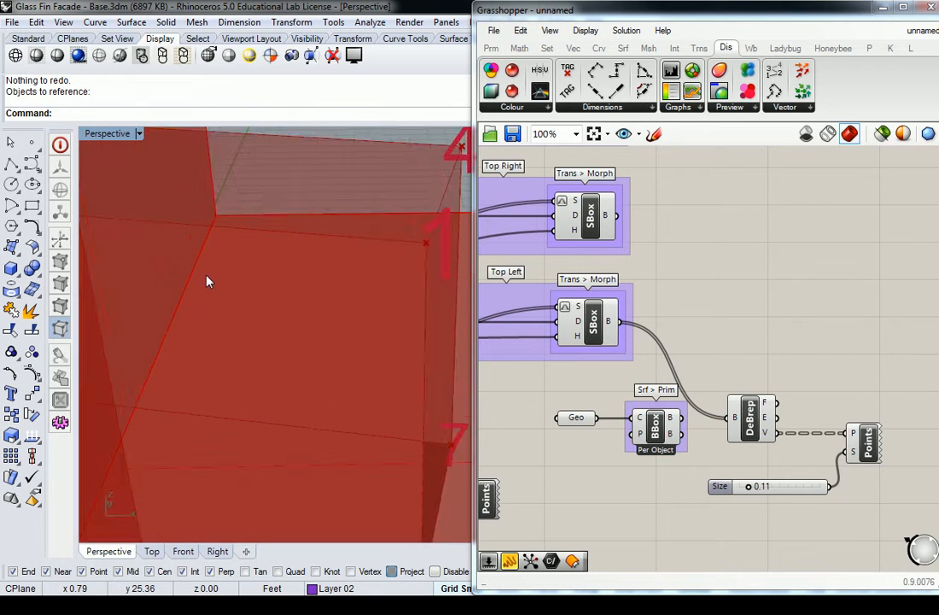
scroll(216, 272, "down", 3)
scroll(223, 278, "up", 4)
scroll(216, 273, "down", 4)
scroll(220, 273, "up", 1)
scroll(237, 279, "up", 4)
scroll(287, 289, "down", 4)
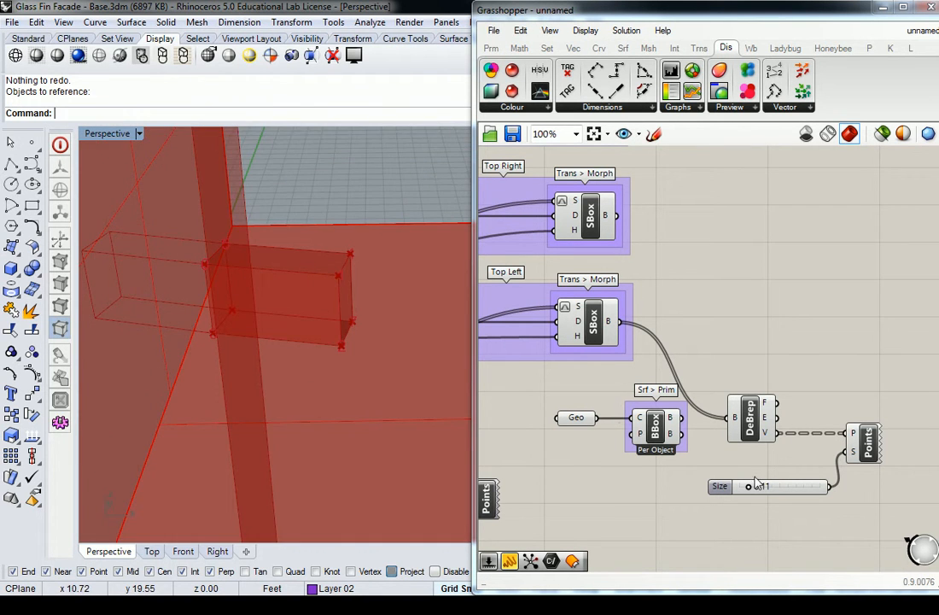
Set the Point List Size slider to 0.23 and read the corner numbers on the Top Left surface box.
left_click_drag(747, 486, 760, 491)
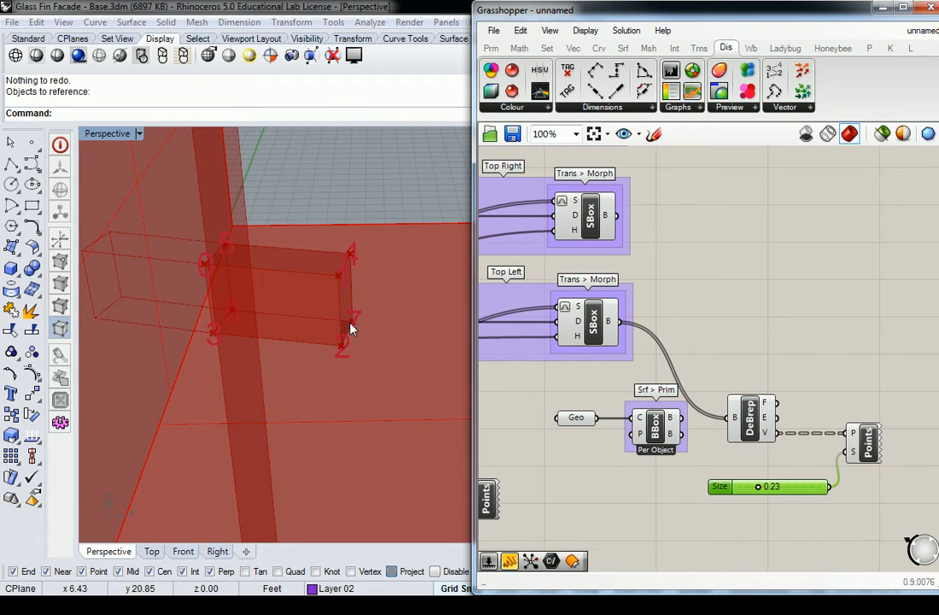
scroll(353, 323, "down", 5)
scroll(401, 271, "up", 2)
right_click_drag(517, 308, 644, 273)
scroll(632, 284, "up", 3)
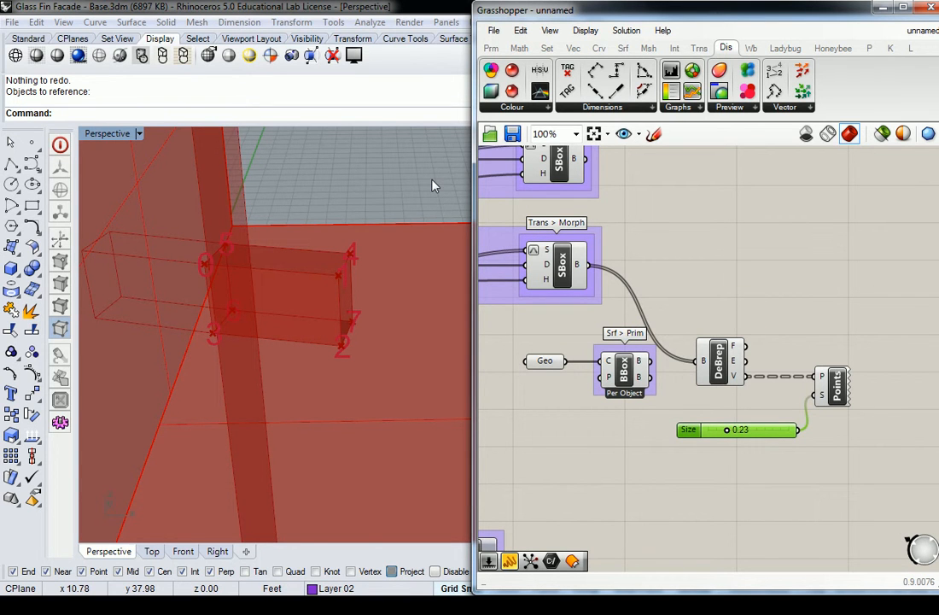
left_click(675, 226)
scroll(677, 279, "down", 5)
scroll(648, 299, "up", 4)
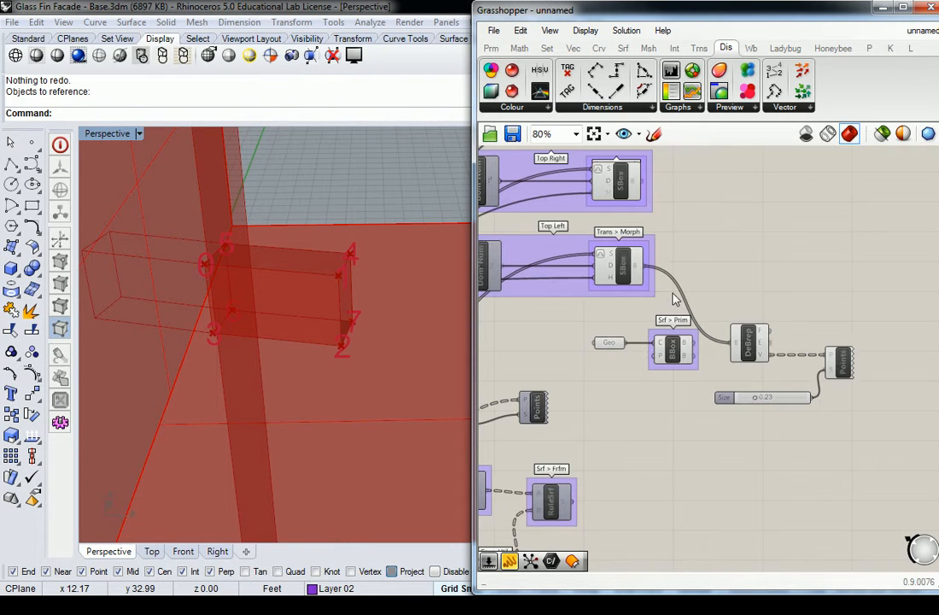
Reconnect the bounding box output to the Deconstruct Brep input and locate the numbered box around the bracket.
left_click_drag(696, 343, 732, 343)
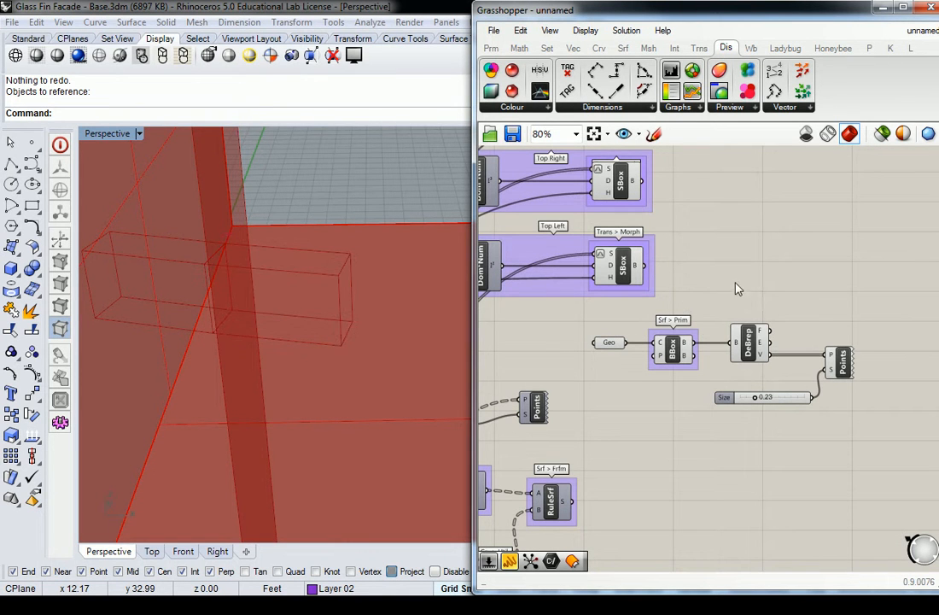
left_click(373, 196)
scroll(373, 189, "down", 12)
right_click_drag(232, 286, 314, 275, "shift")
scroll(313, 271, "up", 12)
scroll(324, 267, "down", 5)
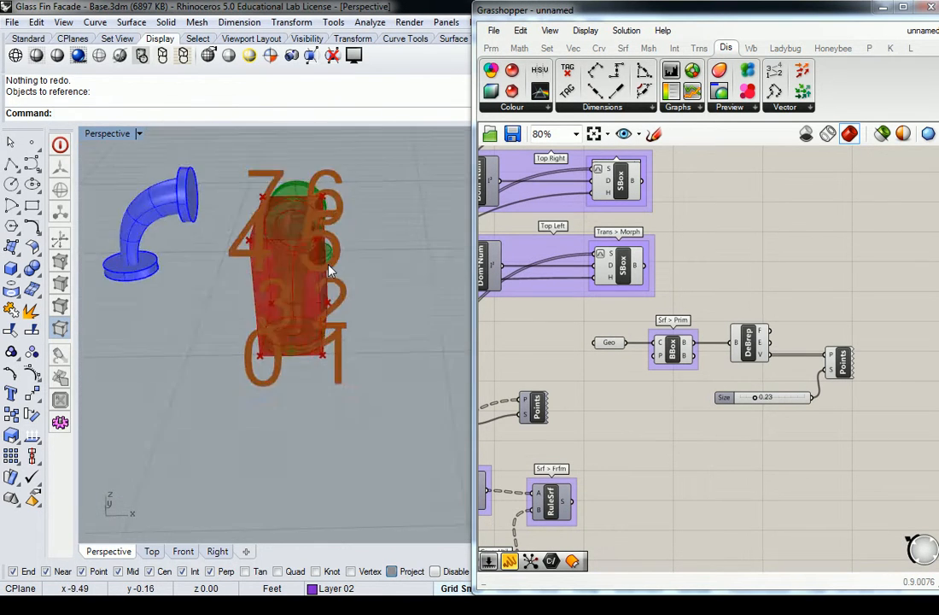
Zoom to the selected geometry and examine how the bracket sits relative to the numbered corners of its bounding box.
left_click(121, 320)
type("zs")
key("Return")
right_click_drag(306, 326, 254, 325)
scroll(254, 325, "down", 4)
right_click_drag(362, 303, 321, 323)
left_click(393, 321)
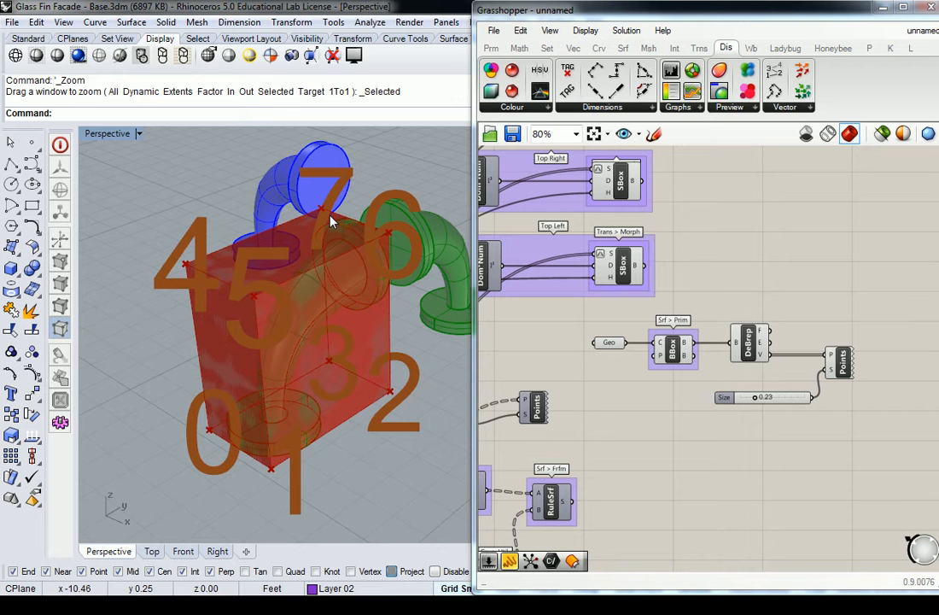
Connect the Bottom Left surface box output to the Deconstruct Brep input and inspect the corner numbering on one of its boxes.
scroll(384, 167, "down", 1)
right_click_drag(733, 206, 684, 234)
scroll(666, 248, "down", 3)
scroll(598, 217, "up", 3)
left_click_drag(587, 217, 684, 465)
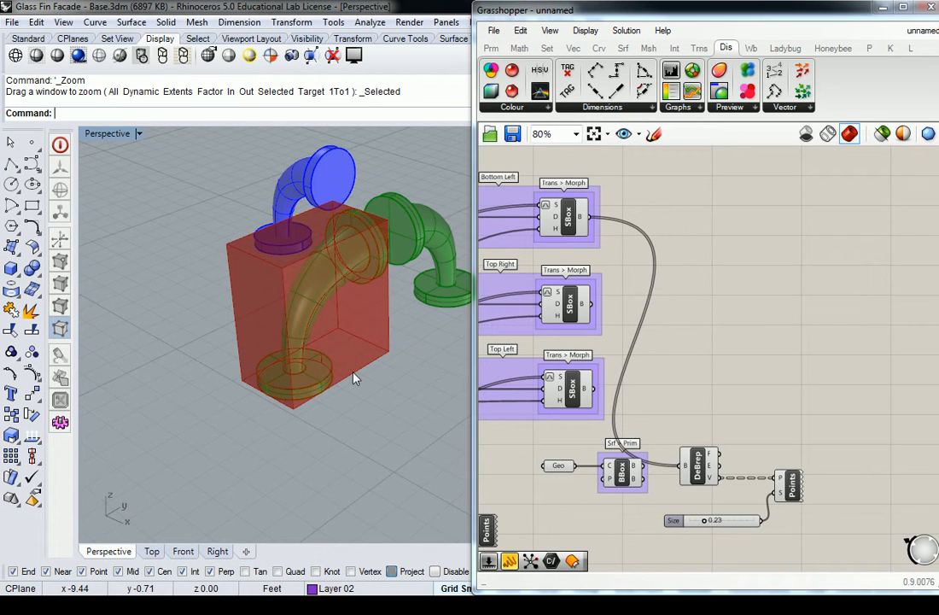
scroll(354, 378, "down", 5)
scroll(355, 371, "up", 10)
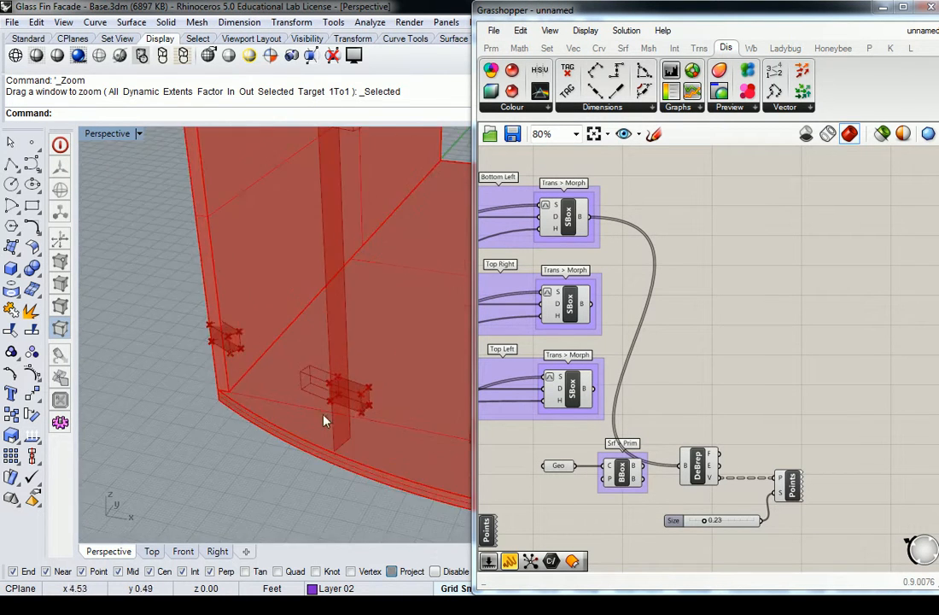
scroll(350, 399, "up", 10)
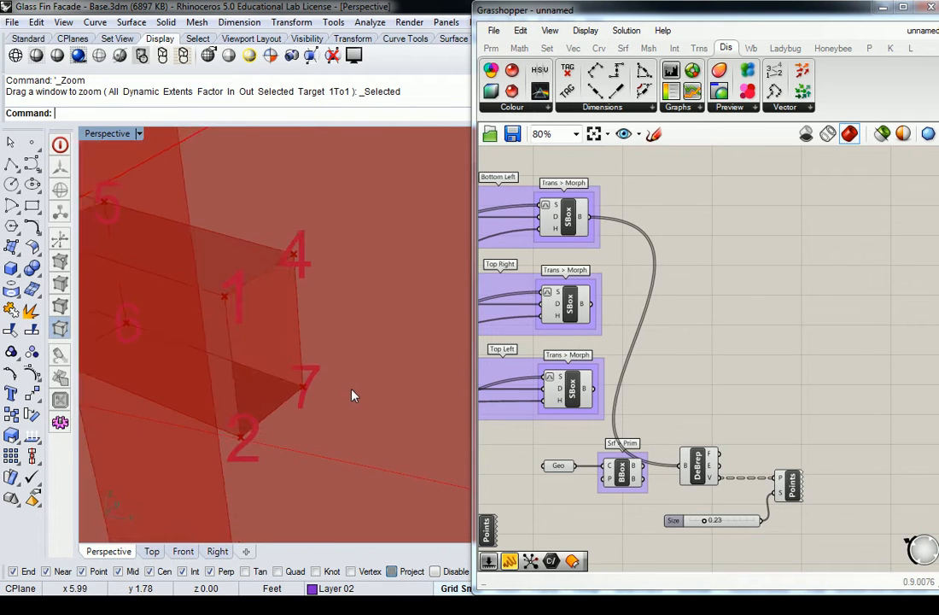
scroll(352, 397, "down", 5)
right_click_drag(327, 394, 322, 401)
right_click_drag(643, 364, 668, 363)
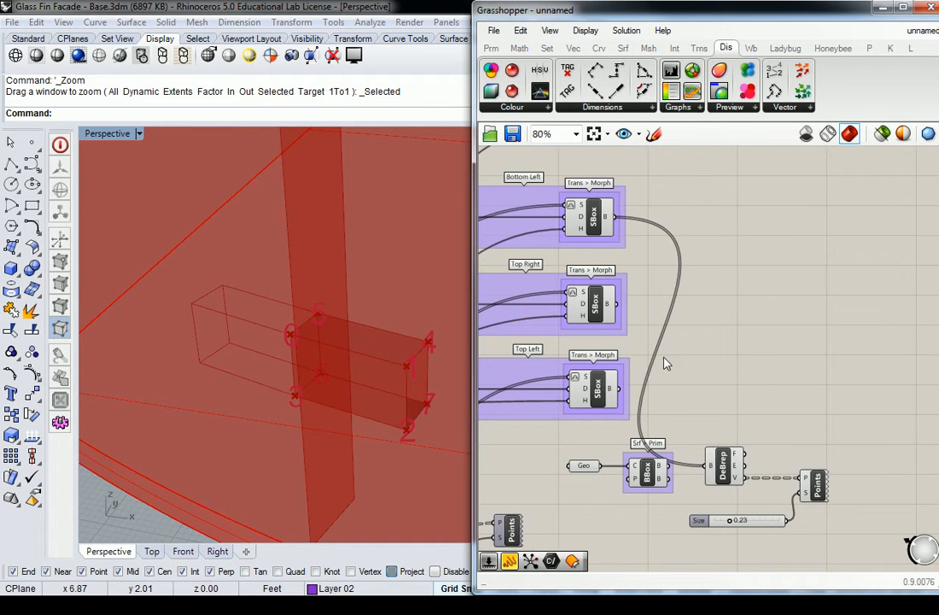
Replace the Deconstruct Brep input with the Top Left surface box output.
left_click(395, 316)
scroll(394, 314, "down", 4)
right_click_drag(395, 314, 329, 342)
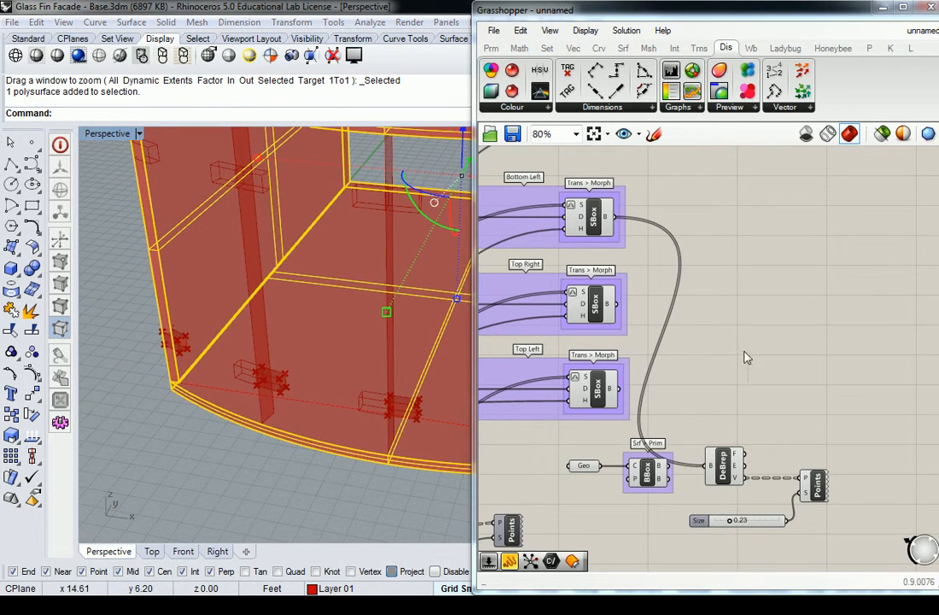
left_click_drag(610, 388, 705, 465)
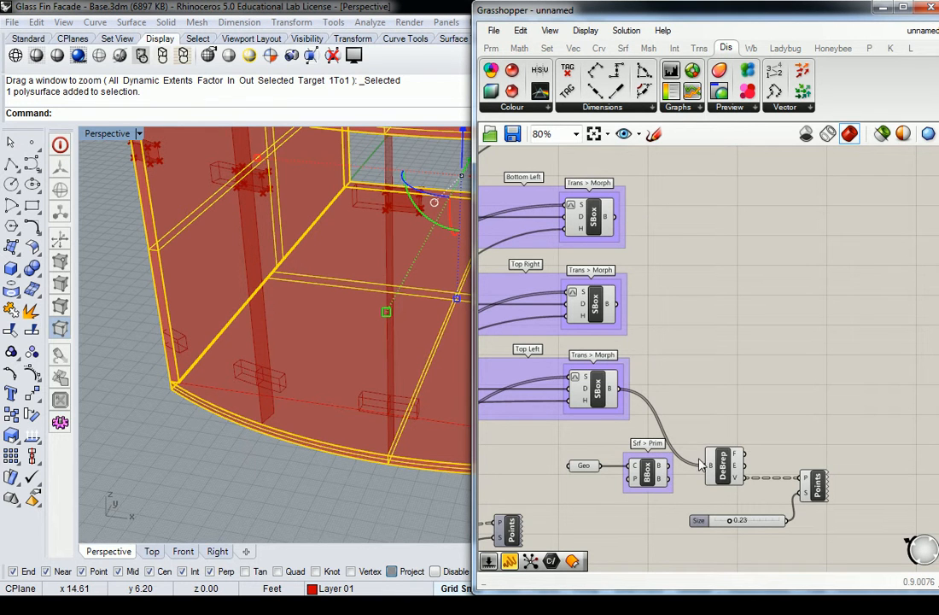
Connect the Top Right surface box output to the Deconstruct Brep input and inspect its corner numbering beside the fin.
left_click_drag(623, 308, 632, 321)
left_click(668, 320)
scroll(670, 323, "up", 1)
left_click_drag(615, 305, 732, 507)
scroll(339, 242, "up", 5)
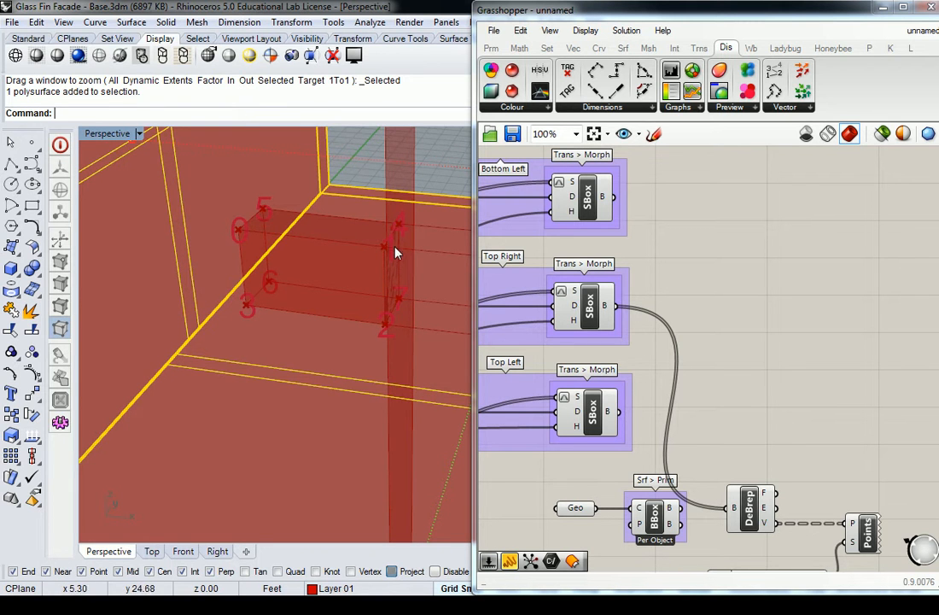
scroll(673, 272, "down", 3)
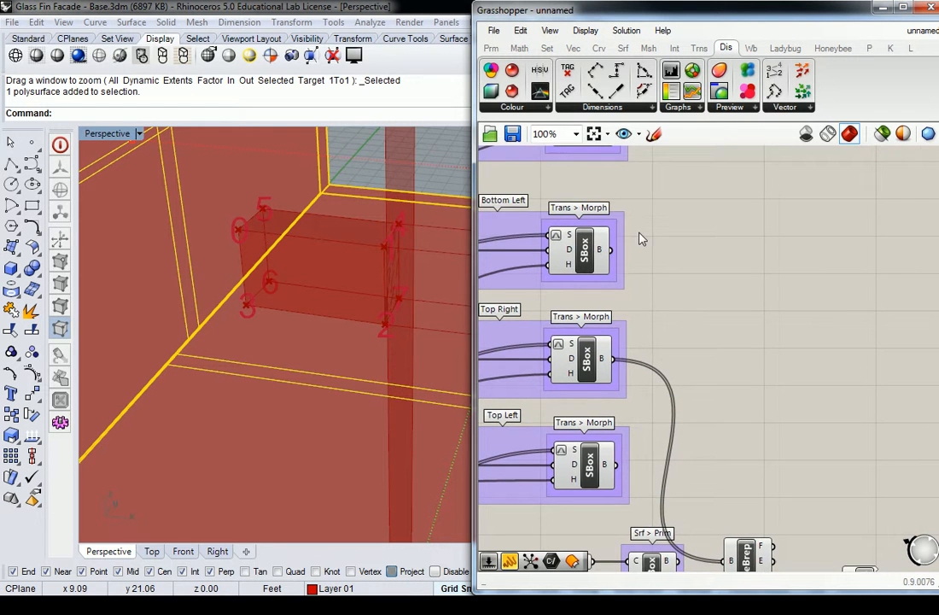
Connect the Bottom Right surface box output to the Deconstruct Brep input and inspect the corner numbers on its box.
left_click_drag(610, 188, 622, 467)
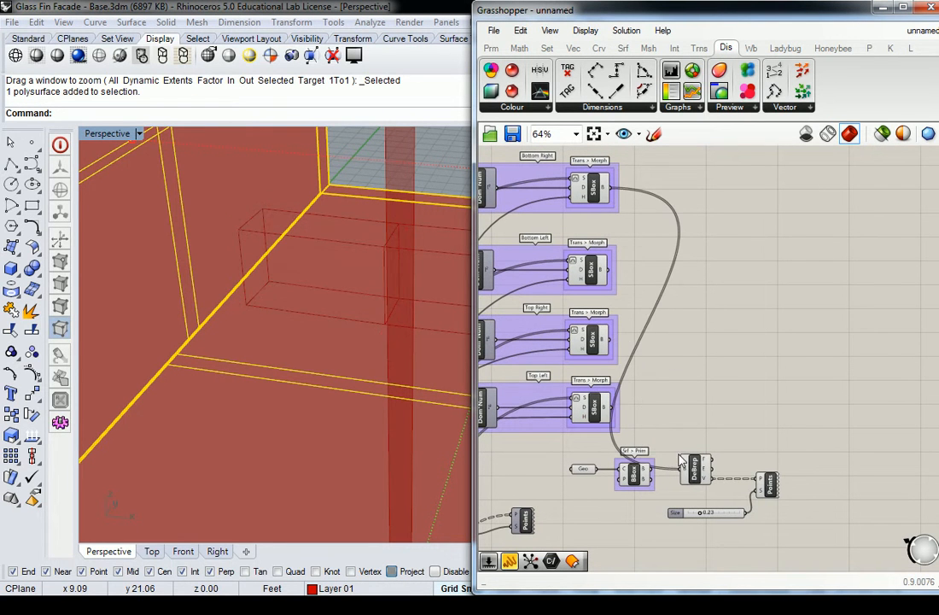
scroll(698, 351, "down", 1)
scroll(409, 274, "down", 10)
scroll(387, 354, "up", 9)
scroll(414, 332, "up", 4)
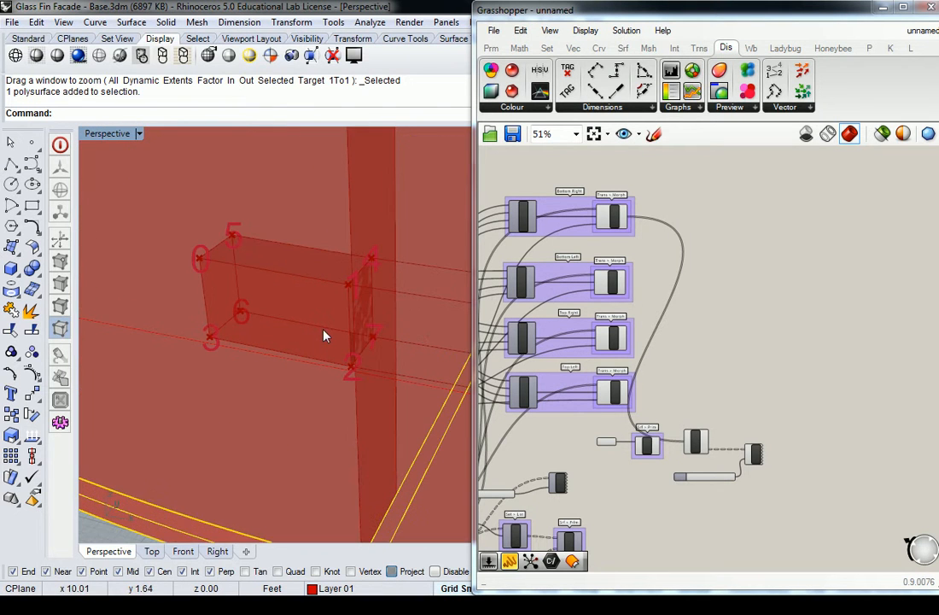
scroll(264, 274, "down", 2)
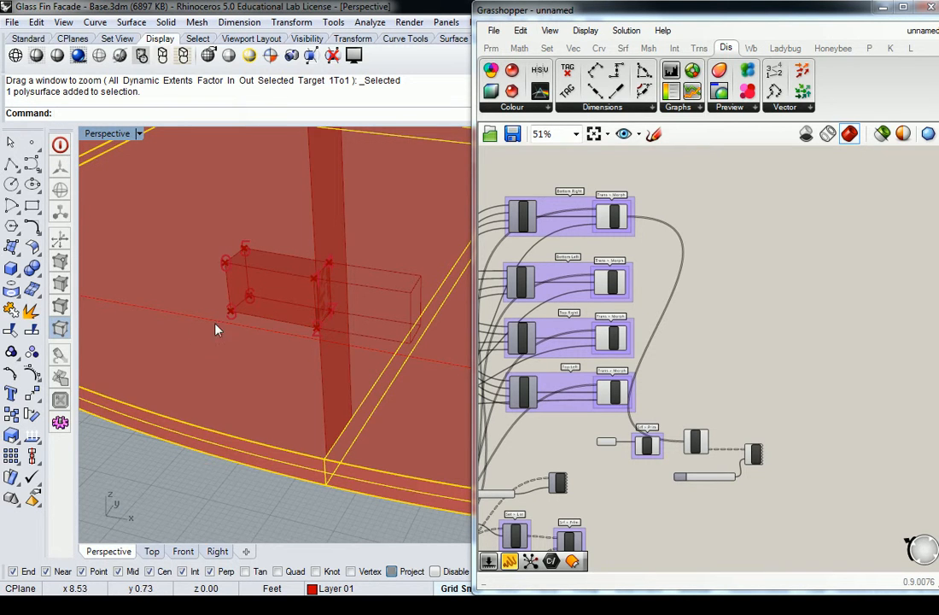
Clear the selection and examine the orientation of the Bottom Right surface boxes from their numbered corners.
key("Escape")
scroll(299, 465, "down", 4)
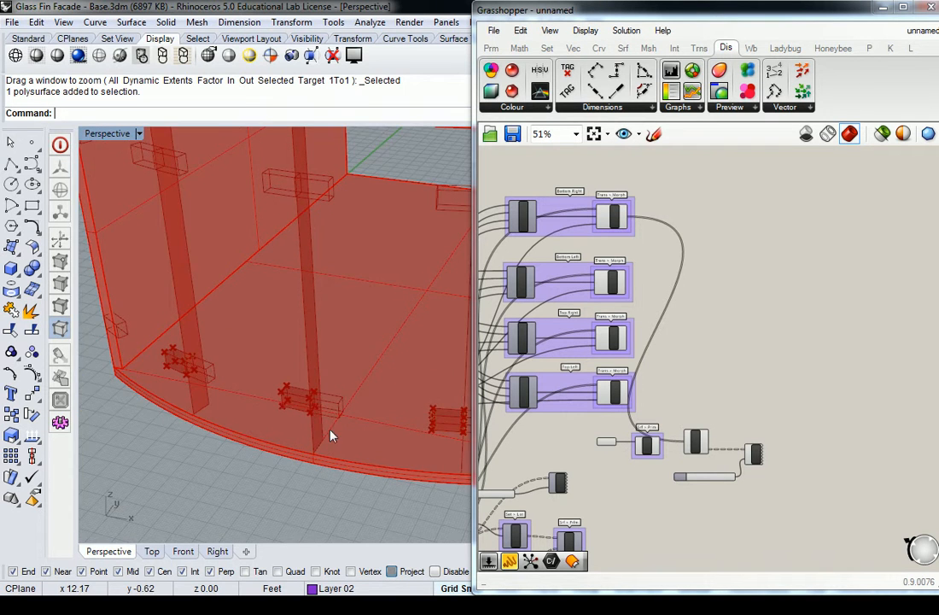
scroll(310, 430, "down", 2)
scroll(305, 428, "up", 6)
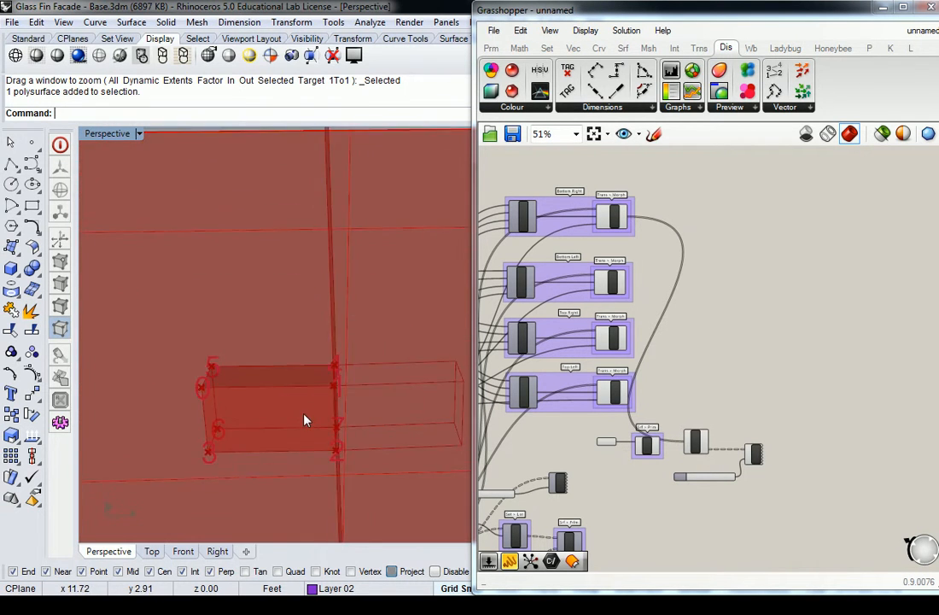
right_click_drag(295, 422, 406, 392)
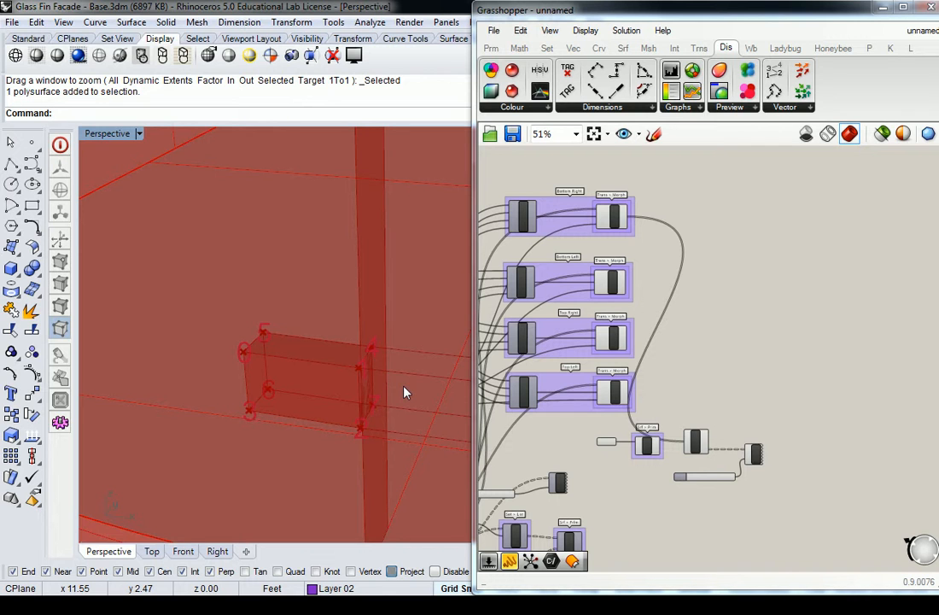
scroll(695, 414, "up", 3)
scroll(692, 419, "down", 4)
scroll(687, 425, "up", 3)
right_click_drag(719, 400, 668, 379)
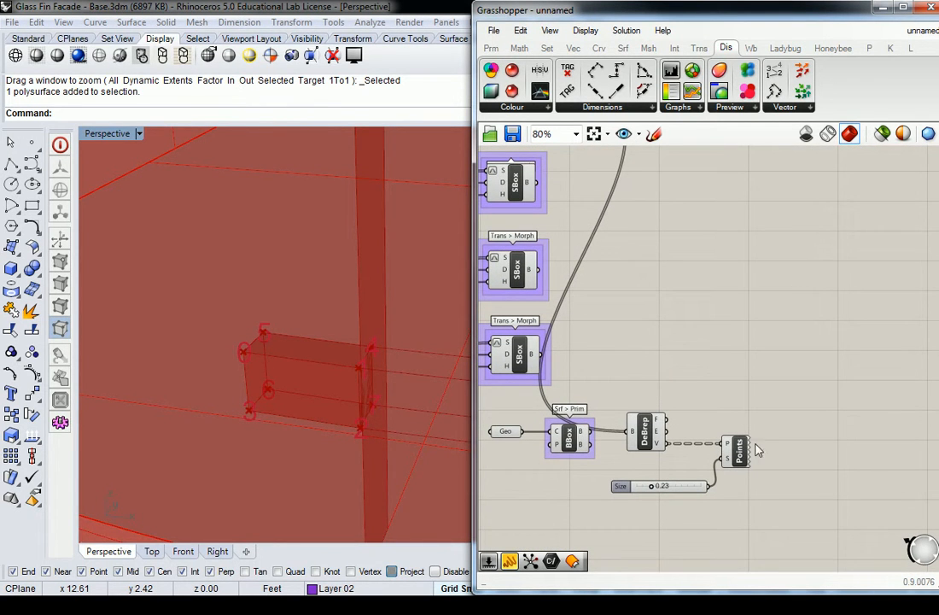